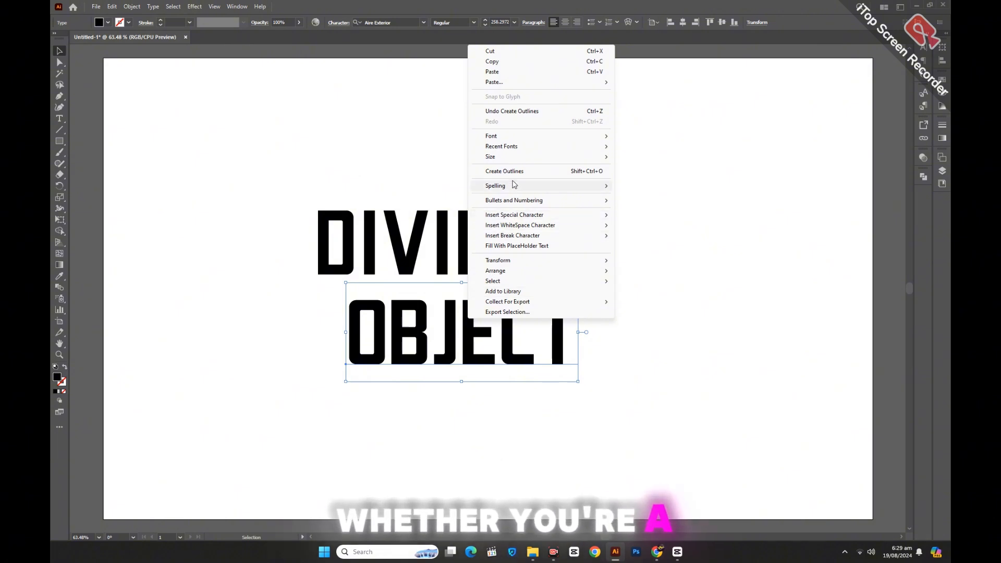
# Convert the OBJECT text to outlines and check both words as outlined shapes
pyautogui.click(502, 171)
pyautogui.moveTo(414, 163); pyautogui.dragTo(492, 362)
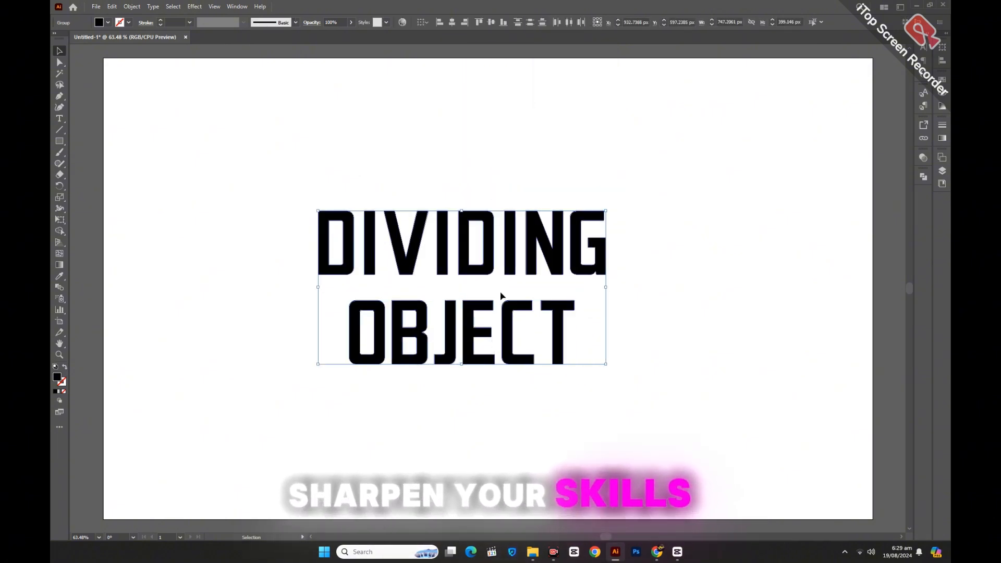
pyautogui.click(441, 156)
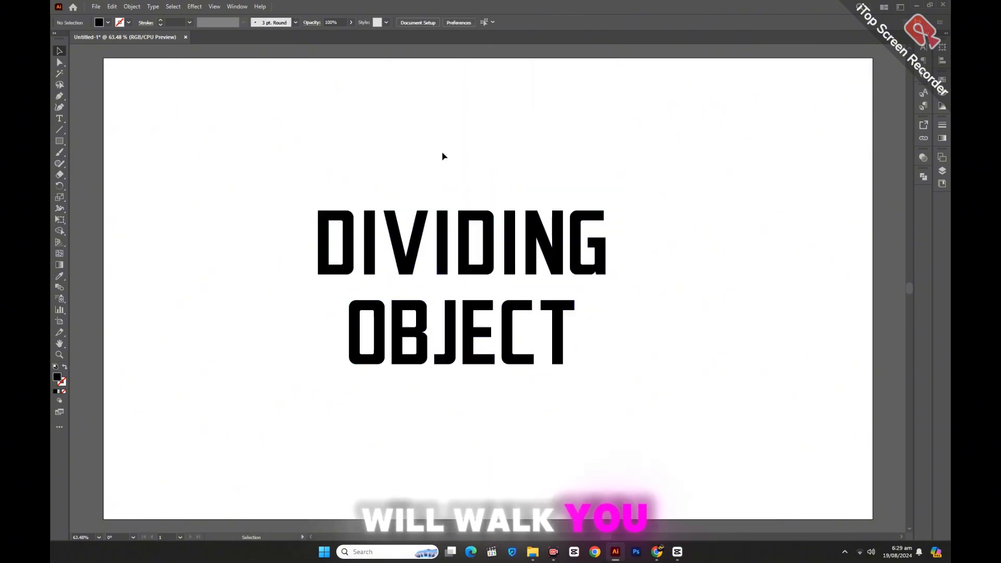
# Nudge the word DIVIDING downward to tighten the gap above OBJECT
pyautogui.moveTo(440, 164); pyautogui.dragTo(499, 266)
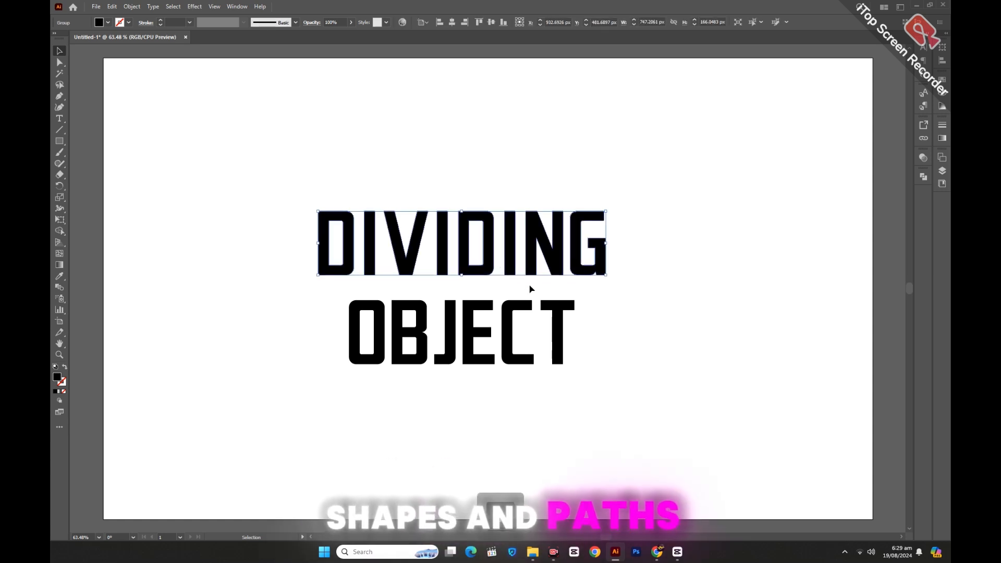
pyautogui.press('Down')
pyautogui.press('Down')
pyautogui.press('Down')
pyautogui.press('Down')
pyautogui.press('Down')
pyautogui.press('Down')
pyautogui.press('Down')
pyautogui.press('Down')
pyautogui.press('Down')
pyautogui.press('Down')
pyautogui.press('Down')
pyautogui.press('Down')
pyautogui.press('Down')
pyautogui.press('Down')
pyautogui.press('Down')
pyautogui.press('Down')
pyautogui.press('Down')
pyautogui.press('Down')
pyautogui.press('Down')
pyautogui.press('Down')
pyautogui.click(626, 299)
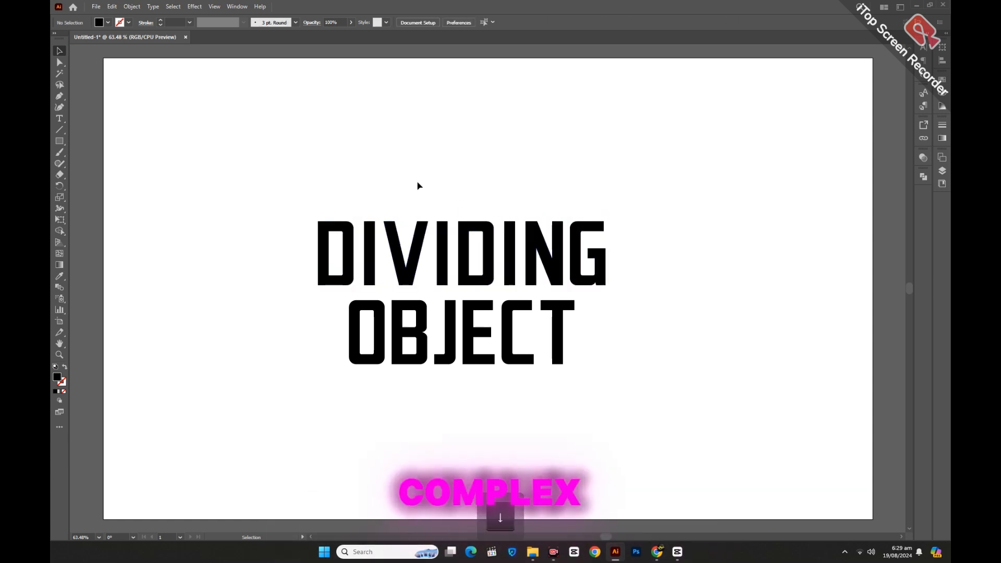
# Group the words DIVIDING and OBJECT and shift the group upward on the artboard
pyautogui.moveTo(415, 186); pyautogui.dragTo(510, 386)
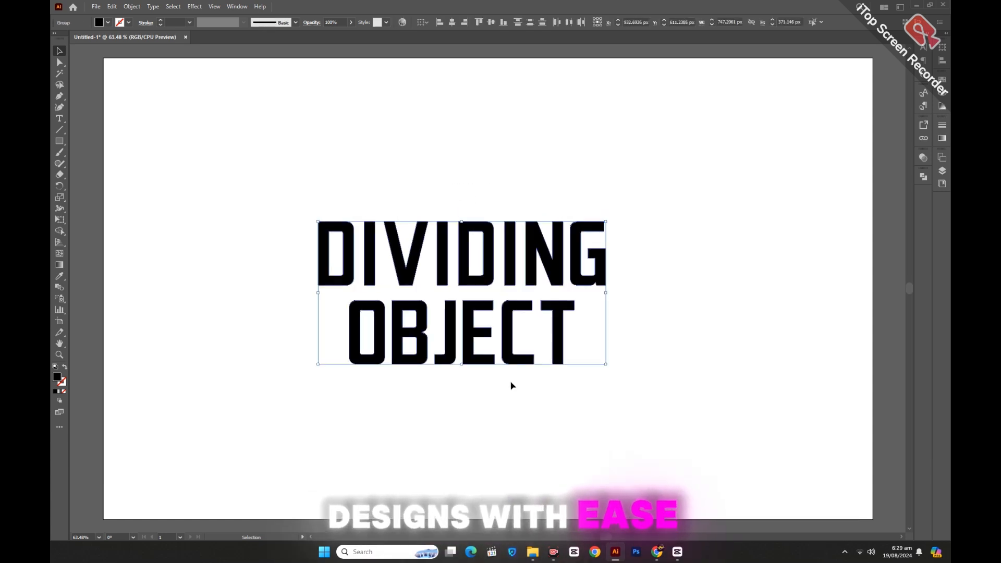
pyautogui.rightClick(508, 325)
pyautogui.click(542, 443)
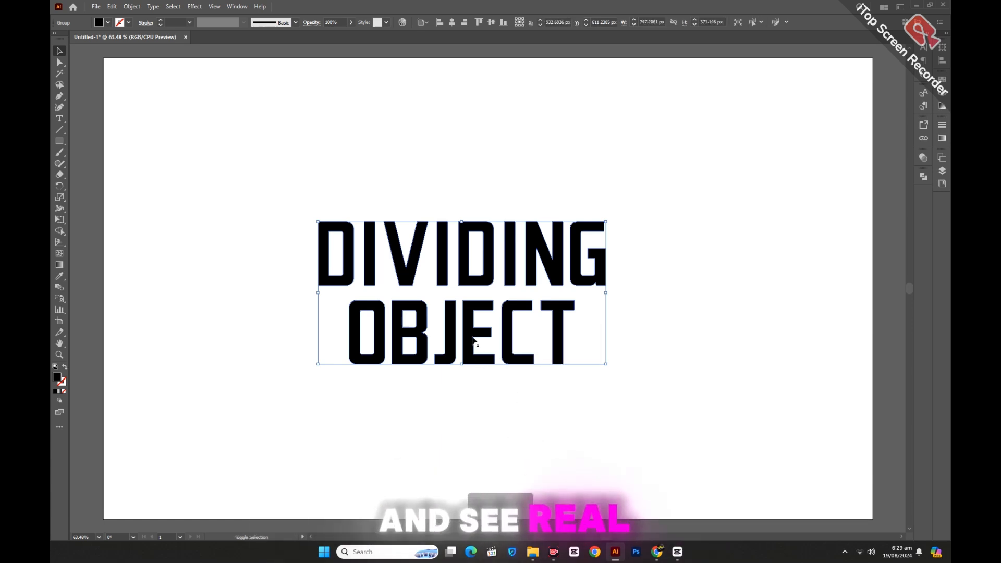
pyautogui.hotkey('shift', 'Up')
pyautogui.hotkey('shift', 'Up')
pyautogui.hotkey('shift', 'Up')
pyautogui.hotkey('shift', 'Up')
pyautogui.hotkey('shift', 'Up')
pyautogui.hotkey('shift', 'Up')
pyautogui.hotkey('shift', 'Up')
pyautogui.hotkey('shift', 'Up')
pyautogui.hotkey('shift', 'Up')
pyautogui.hotkey('shift', 'Up')
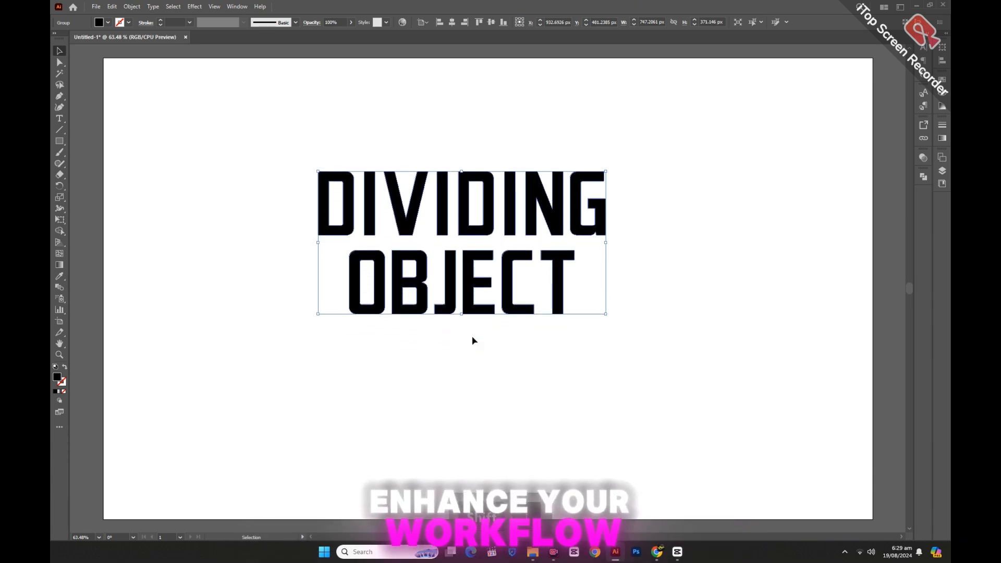
pyautogui.click(701, 355)
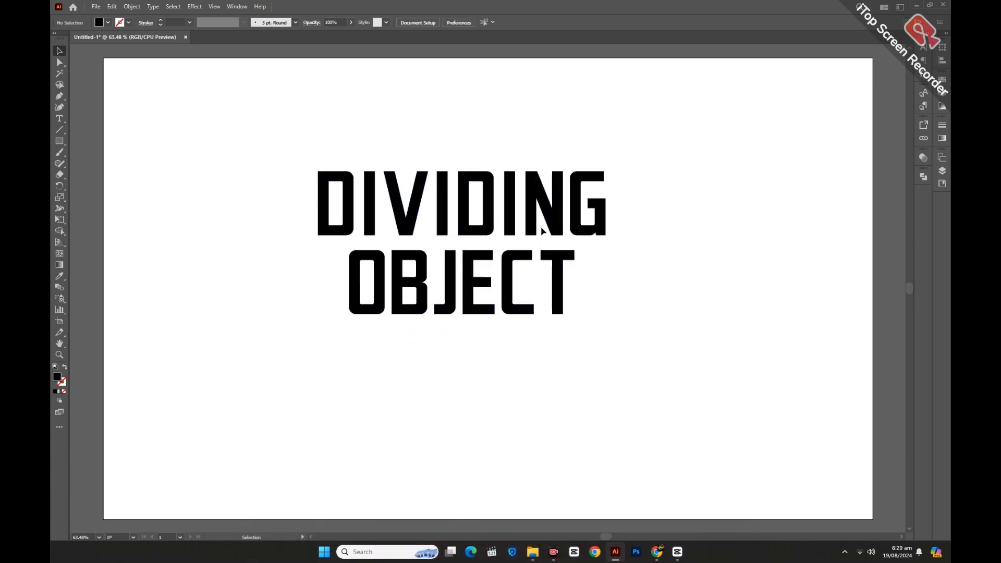
# Duplicate the DIVIDING OBJECT group straight below itself and bring the original to the front
pyautogui.moveTo(535, 225); pyautogui.dragTo(538, 398)
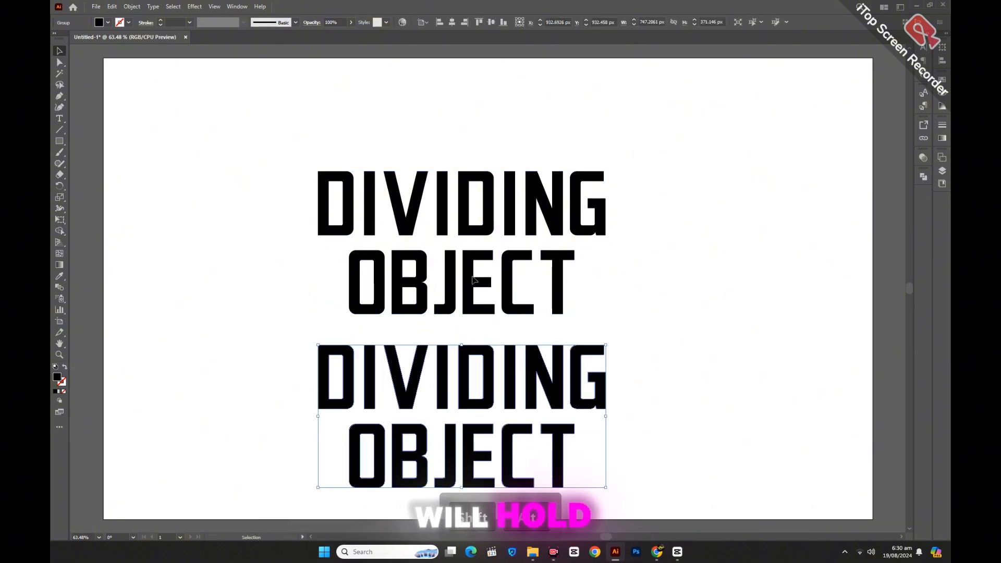
pyautogui.rightClick(473, 278)
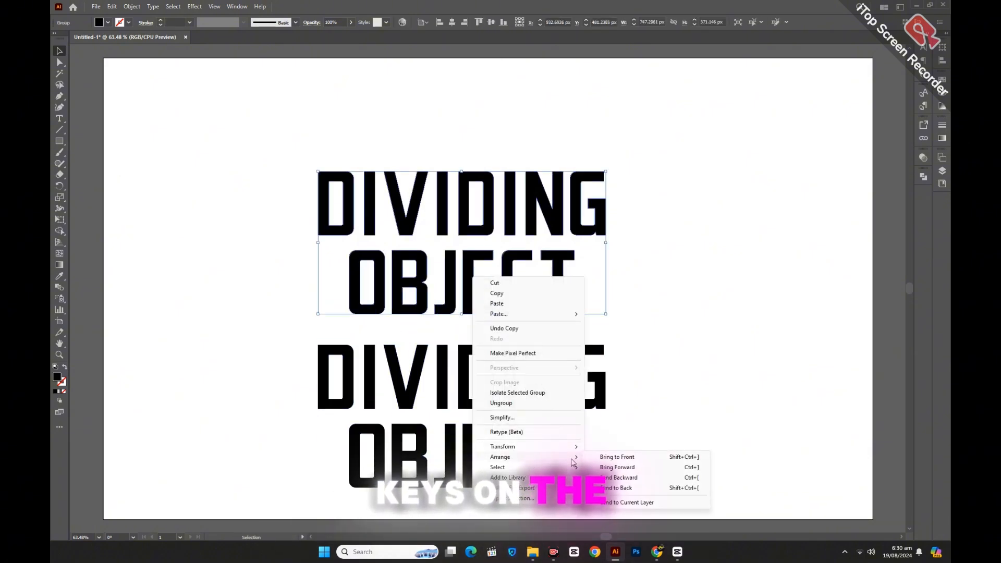
pyautogui.click(616, 457)
pyautogui.click(489, 245)
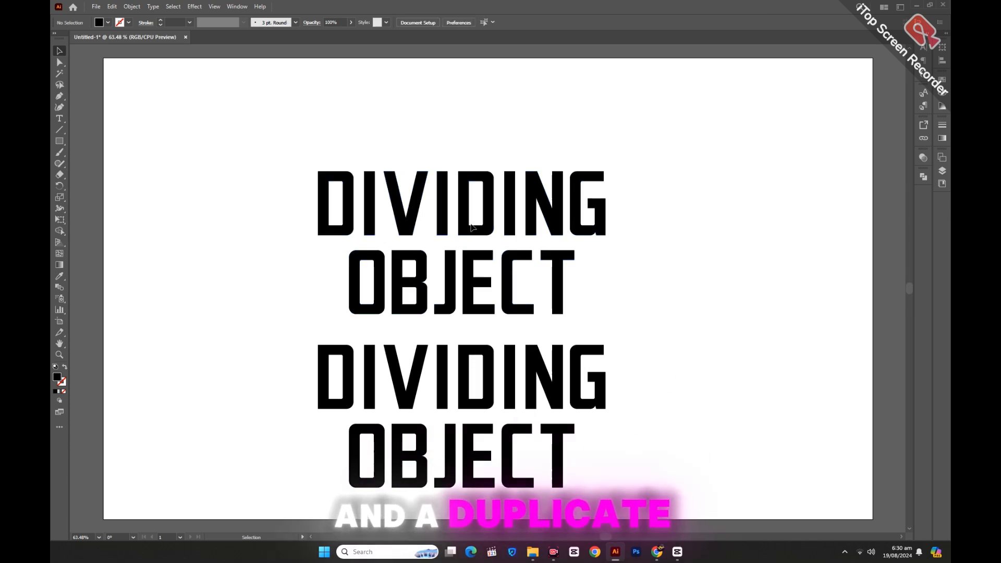
# Ungroup the upper DIVIDING OBJECT lettering into its two separate words
pyautogui.rightClick(472, 227)
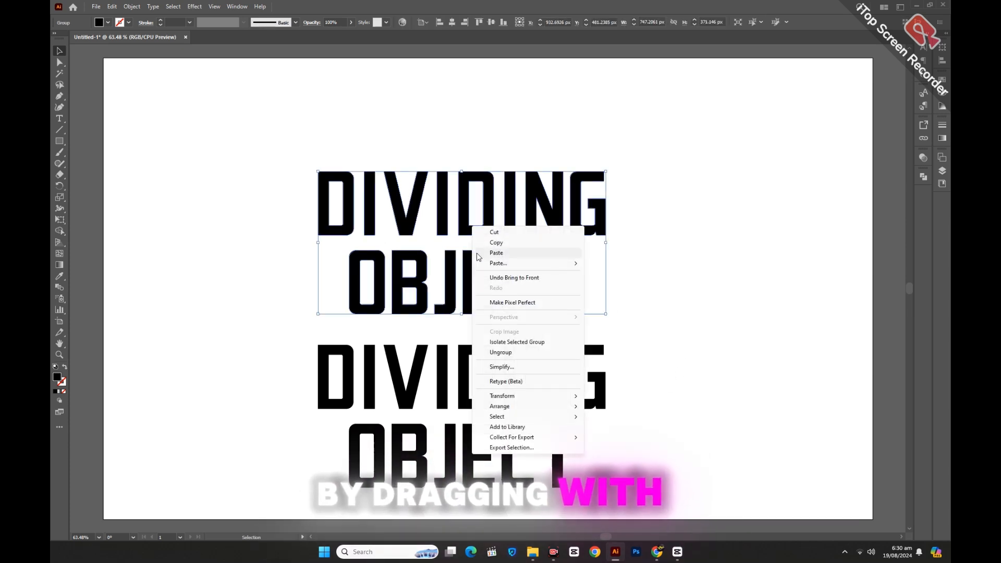
pyautogui.click(501, 352)
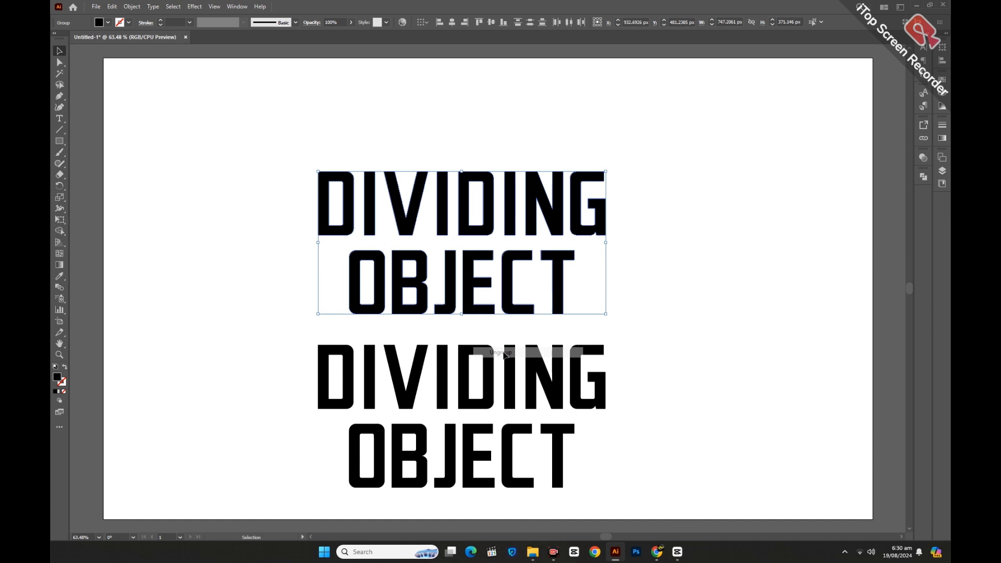
pyautogui.click(246, 281)
# Cut the upper word DIVIDING with the Knife tool along a straight horizontal line through its middle
pyautogui.moveTo(273, 153); pyautogui.dragTo(631, 223)
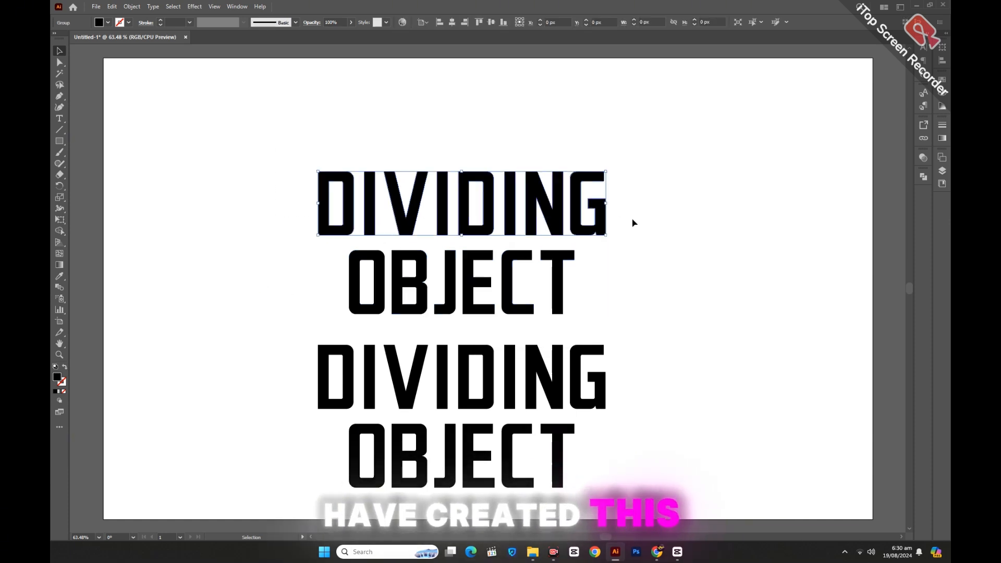
pyautogui.click(60, 176)
pyautogui.click(94, 197)
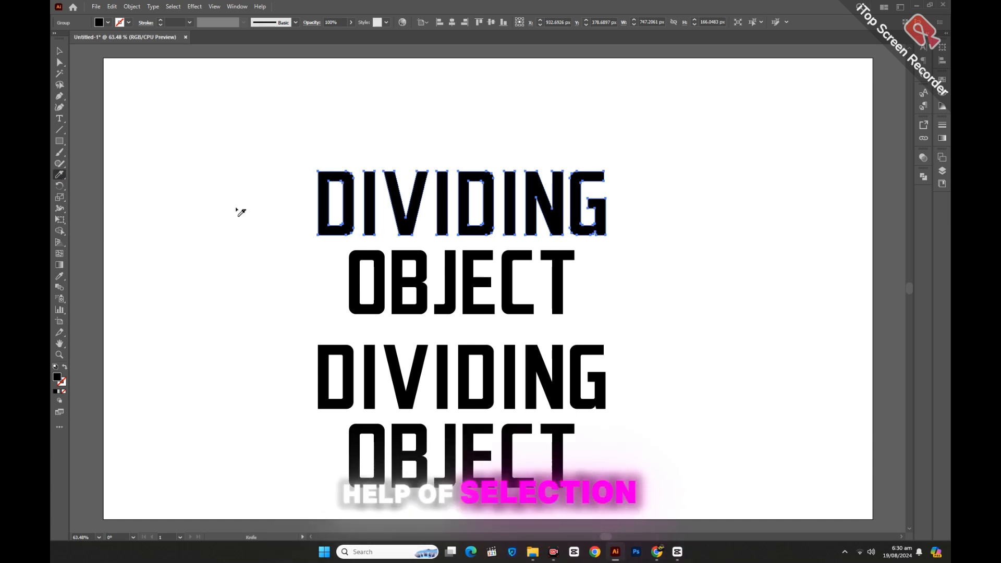
pyautogui.hotkey('ctrl', 'z')
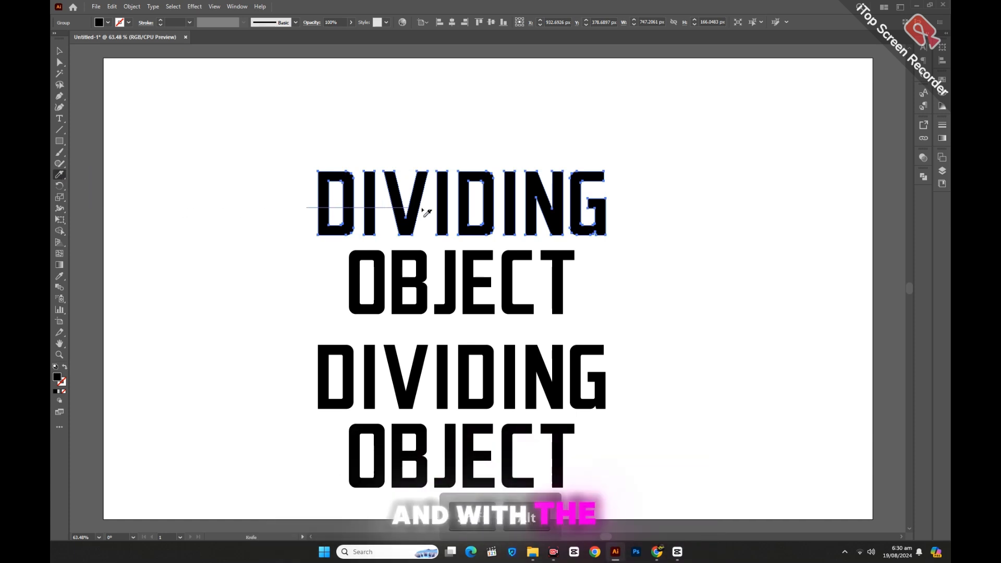
pyautogui.moveTo(624, 211); pyautogui.dragTo(679, 212)
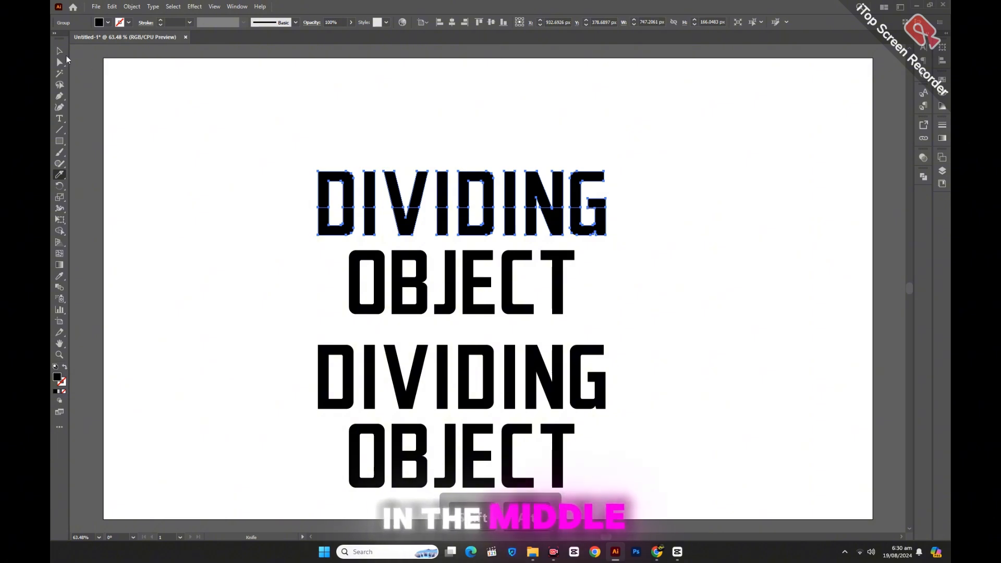
pyautogui.click(56, 50)
pyautogui.click(240, 243)
# Cut the upper word OBJECT with the Knife tool along a straight horizontal line through its middle
pyautogui.moveTo(273, 262); pyautogui.dragTo(592, 322)
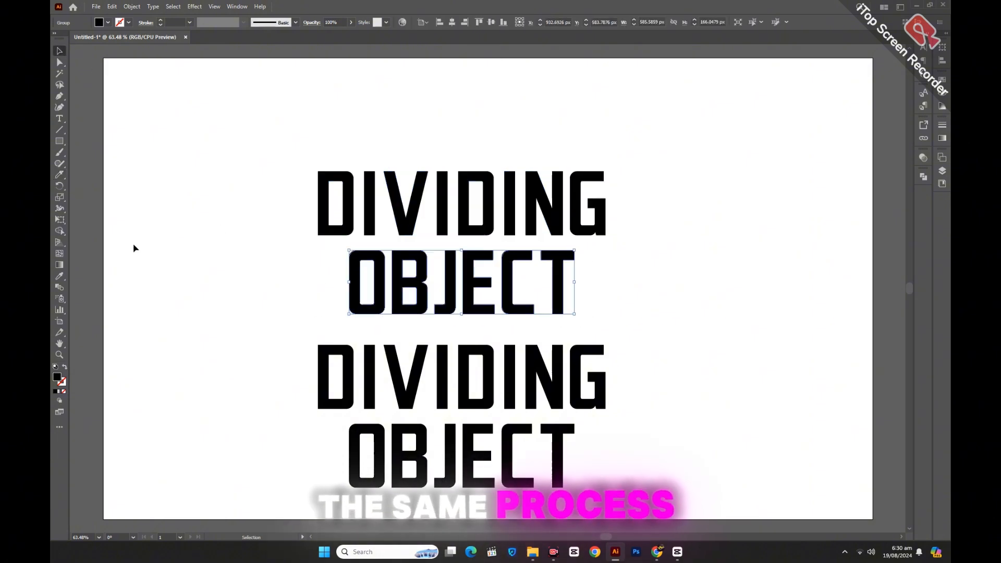
pyautogui.click(61, 175)
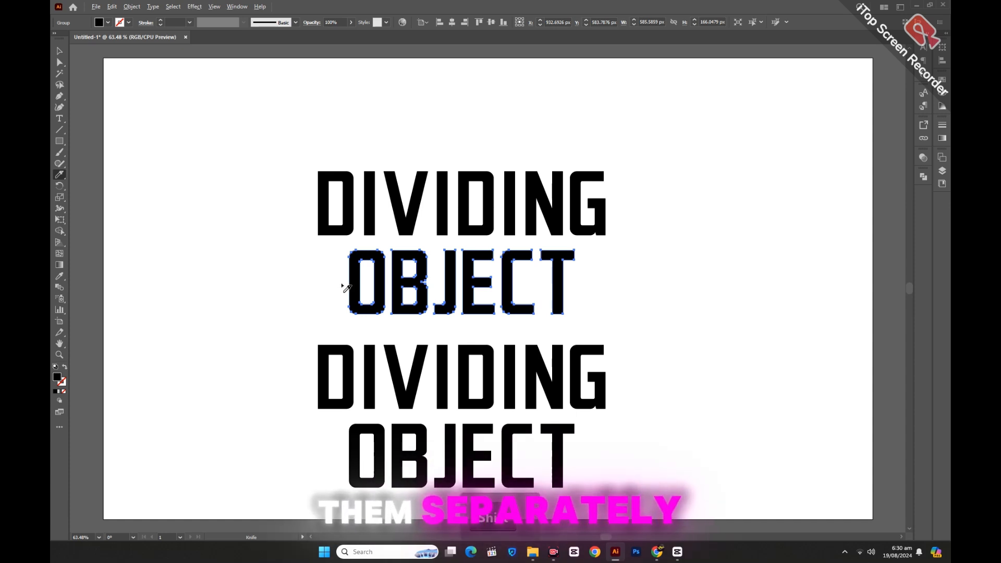
pyautogui.moveTo(346, 285); pyautogui.dragTo(658, 286)
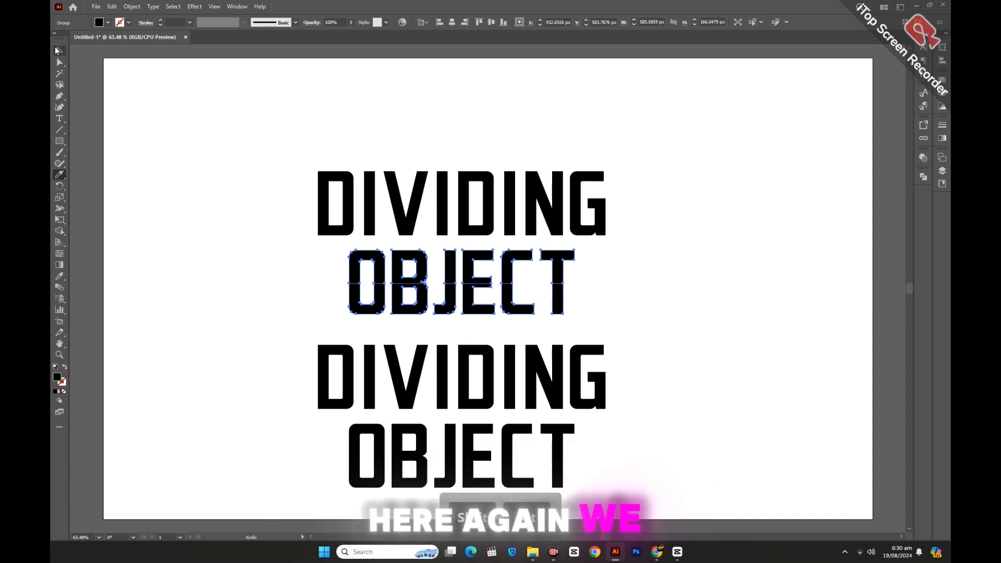
pyautogui.click(58, 50)
pyautogui.click(259, 156)
# Ungroup the cut word DIVIDING so its upper and lower pieces are separate
pyautogui.moveTo(267, 141); pyautogui.dragTo(621, 187)
pyautogui.rightClick(499, 157)
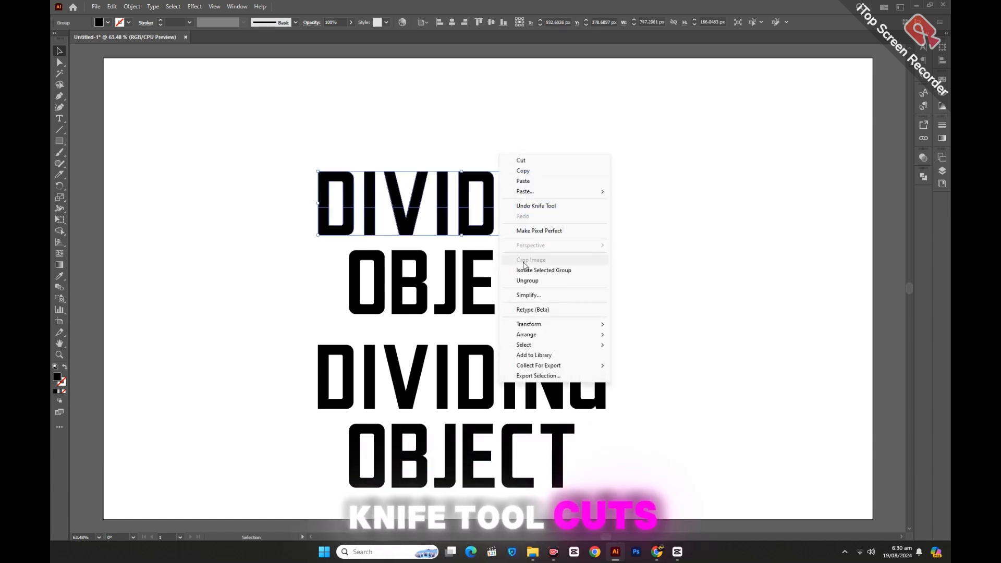
pyautogui.click(404, 157)
pyautogui.click(397, 194)
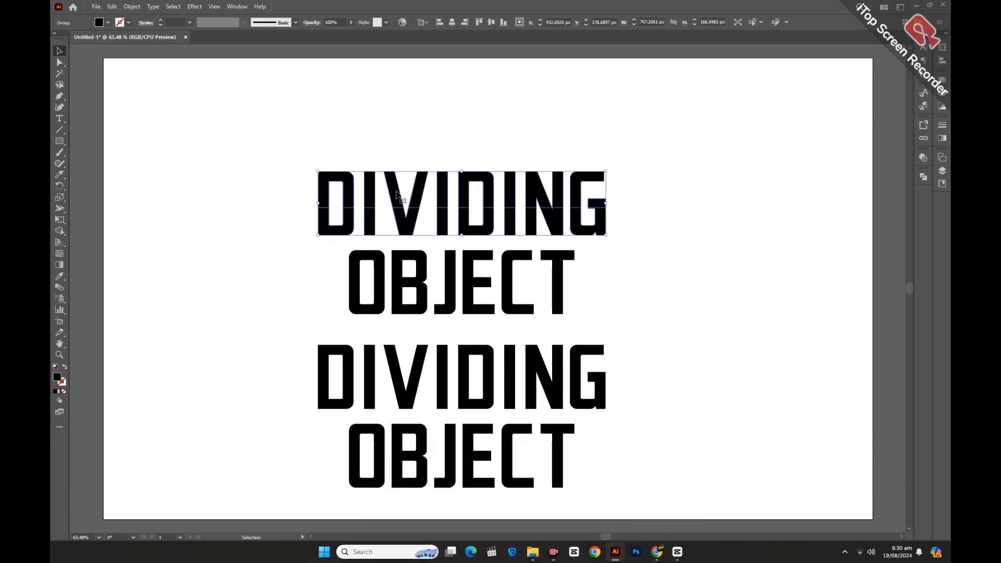
pyautogui.rightClick(397, 193)
pyautogui.click(423, 316)
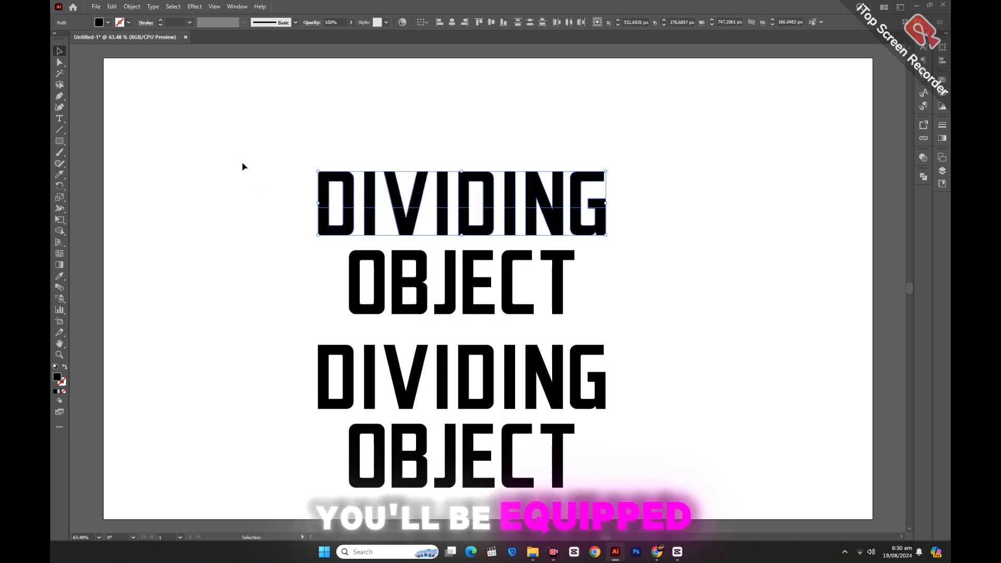
# Group the upper halves of the DIVIDING letters and fill them with blue
pyautogui.moveTo(245, 115); pyautogui.dragTo(649, 185)
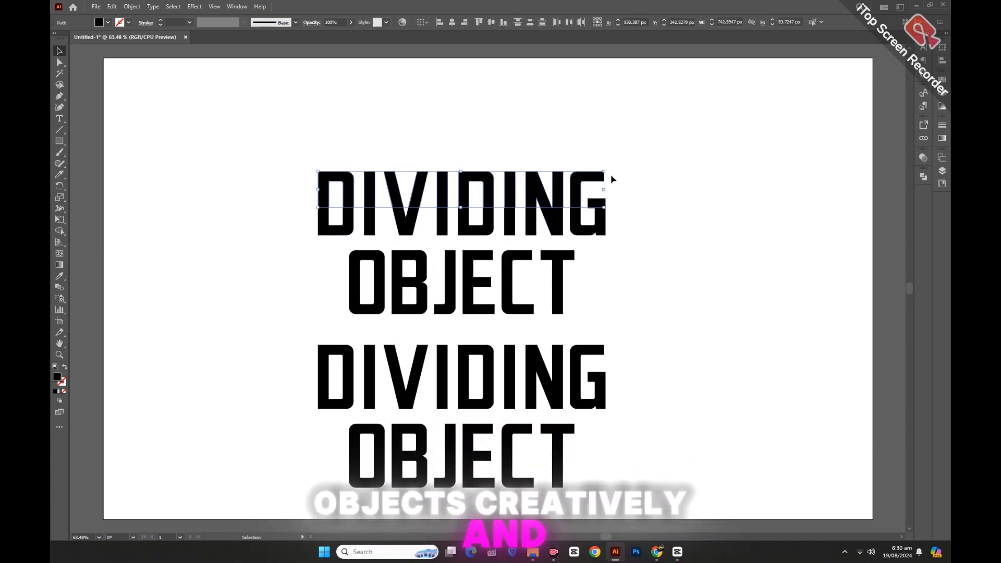
pyautogui.rightClick(528, 140)
pyautogui.click(553, 244)
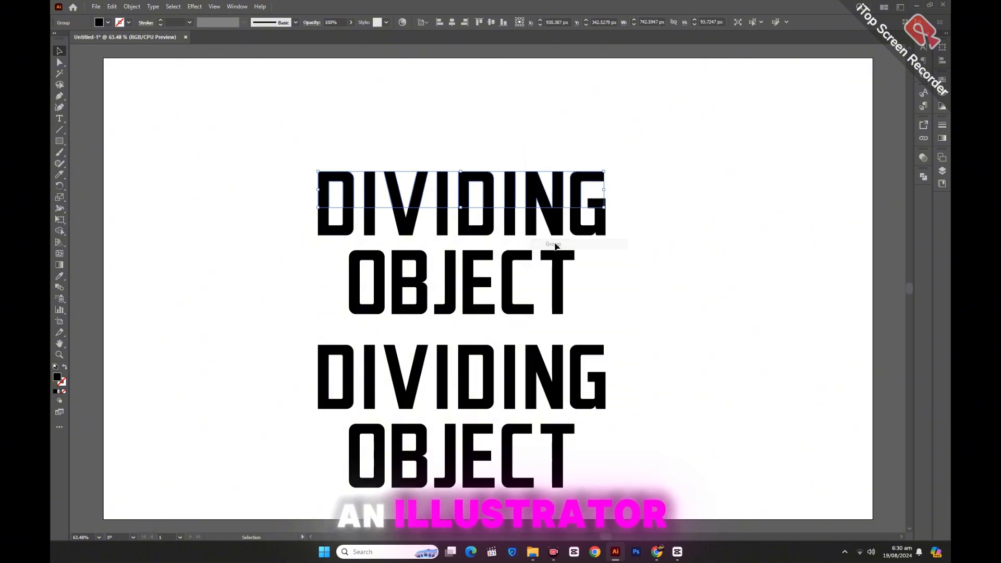
pyautogui.click(99, 23)
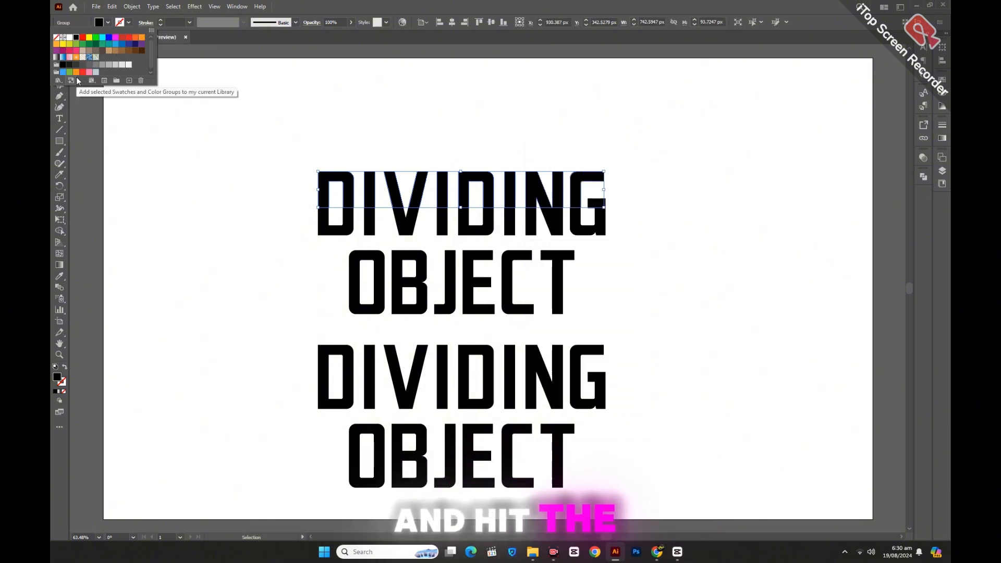
pyautogui.click(944, 97)
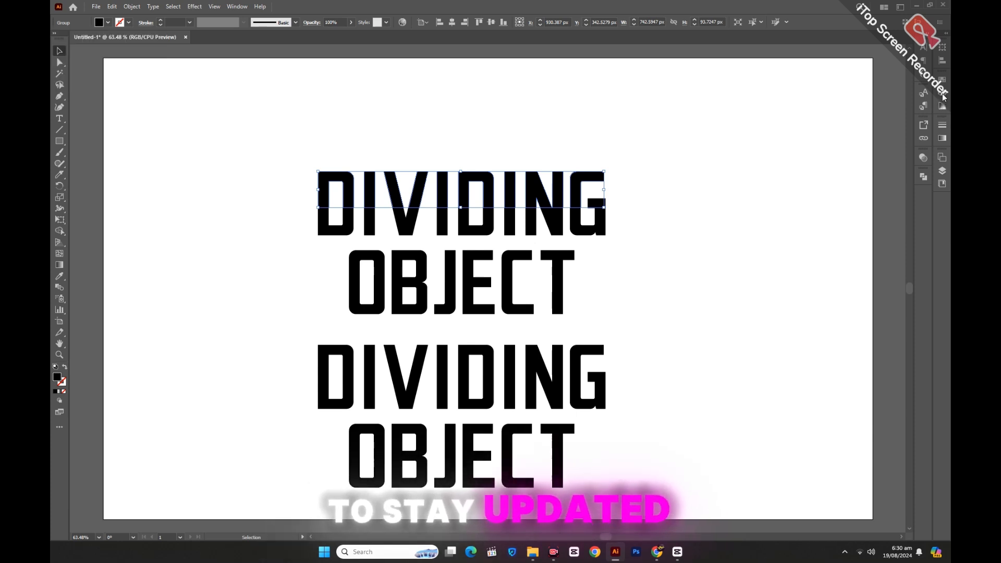
pyautogui.click(944, 98)
pyautogui.click(878, 126)
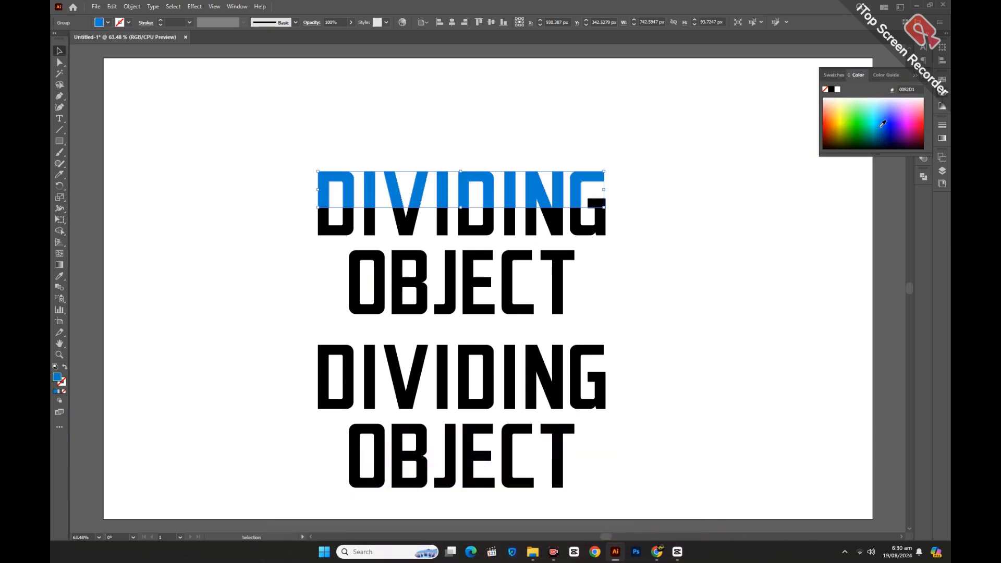
# Group the lower halves of the DIVIDING letters and fill them with magenta
pyautogui.click(725, 201)
pyautogui.moveTo(292, 217); pyautogui.dragTo(619, 236)
pyautogui.rightClick(621, 237)
pyautogui.click(645, 340)
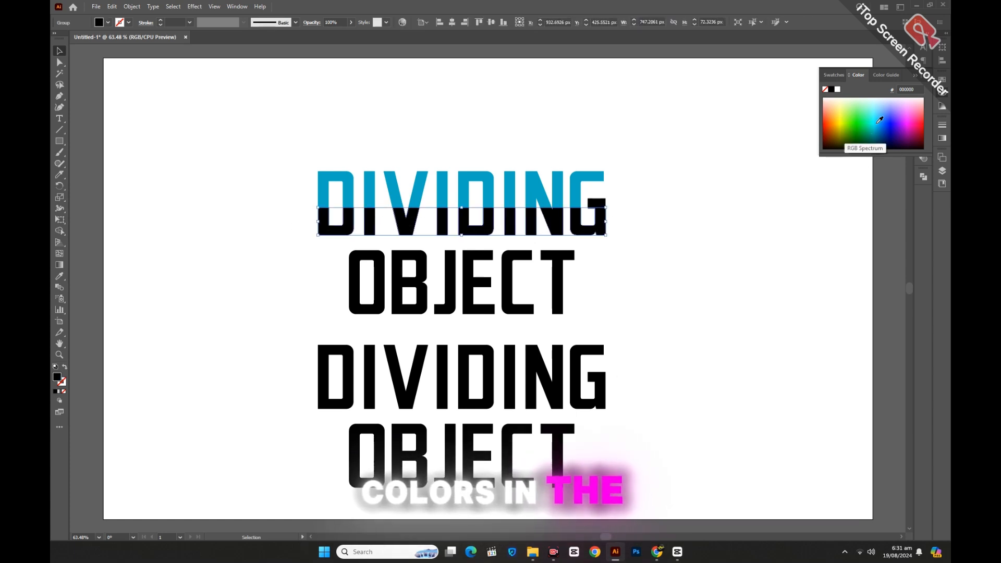
pyautogui.click(910, 121)
pyautogui.click(690, 223)
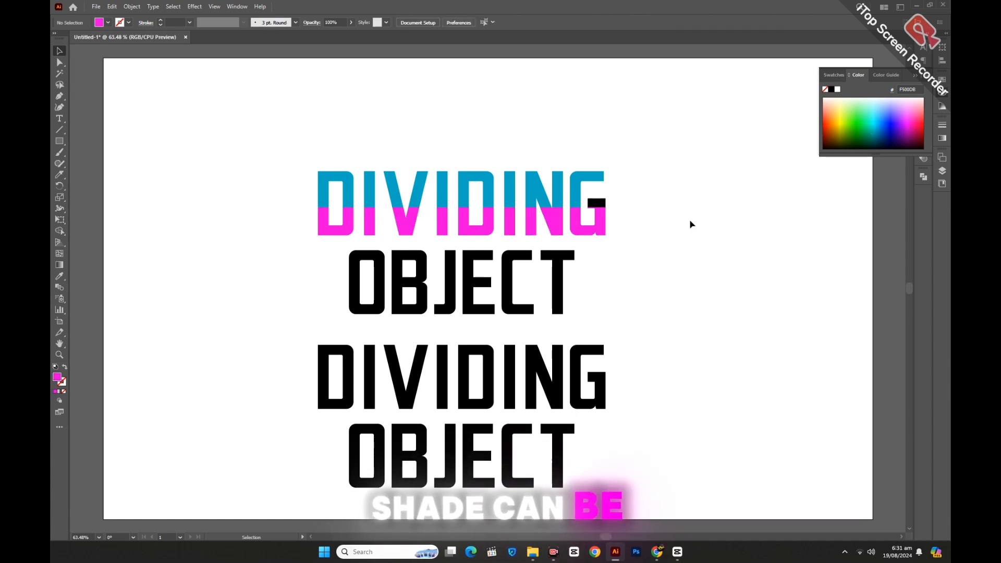
# Group the leftover black crossbar of the G with DIVIDING's upper halves and give it the same blue fill
pyautogui.click(603, 203)
pyautogui.keyDown('shift'); pyautogui.click(599, 180); pyautogui.keyUp('shift')
pyautogui.rightClick(599, 180)
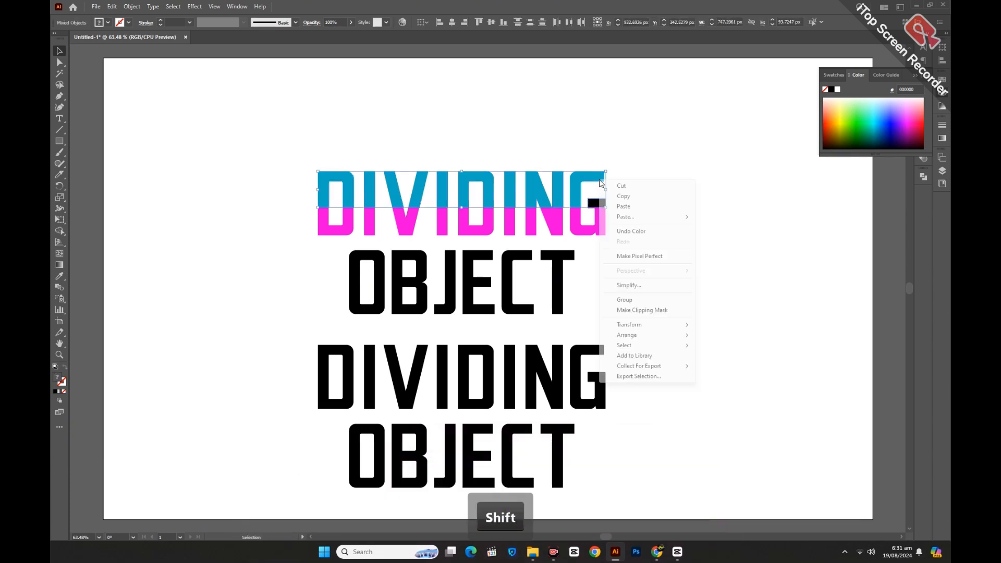
pyautogui.click(624, 300)
# Change the fill of DIVIDING's lower halves to a lighter cyan blue
pyautogui.click(603, 223)
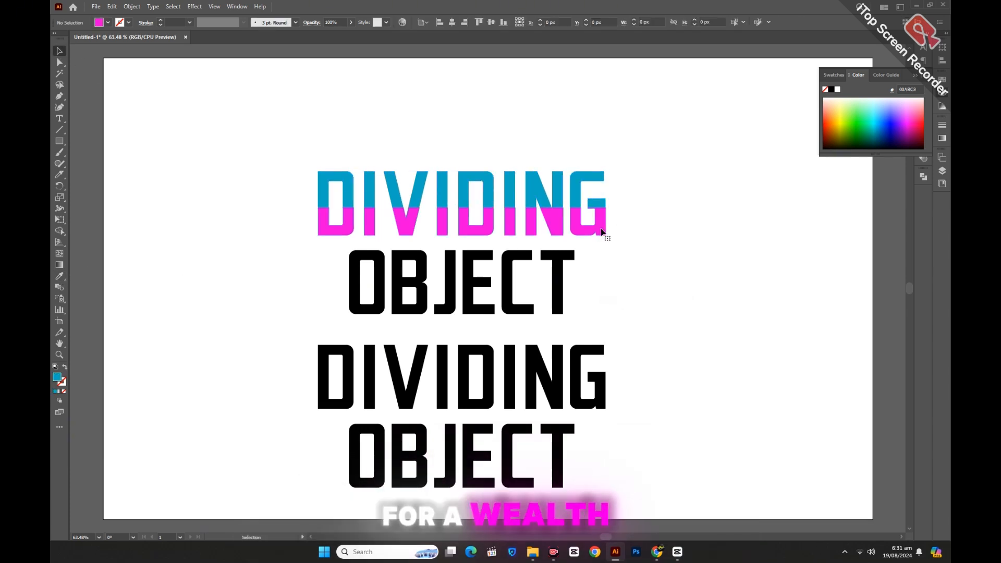
pyautogui.moveTo(845, 121); pyautogui.dragTo(873, 122)
pyautogui.click(760, 242)
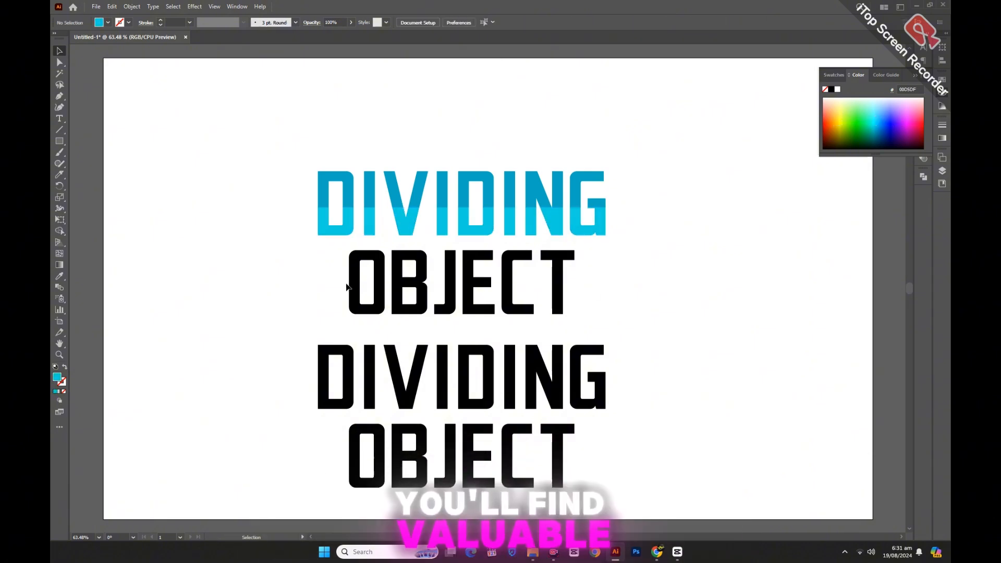
# Ungroup the cut upper word OBJECT and group the upper halves of its letters
pyautogui.rightClick(369, 271)
pyautogui.moveTo(369, 271); pyautogui.dragTo(578, 273)
pyautogui.click(397, 399)
pyautogui.rightClick(584, 272)
pyautogui.click(606, 394)
# Copy the darker blue from DIVIDING's upper halves onto OBJECT's upper halves with the Eyedropper
pyautogui.click(59, 276)
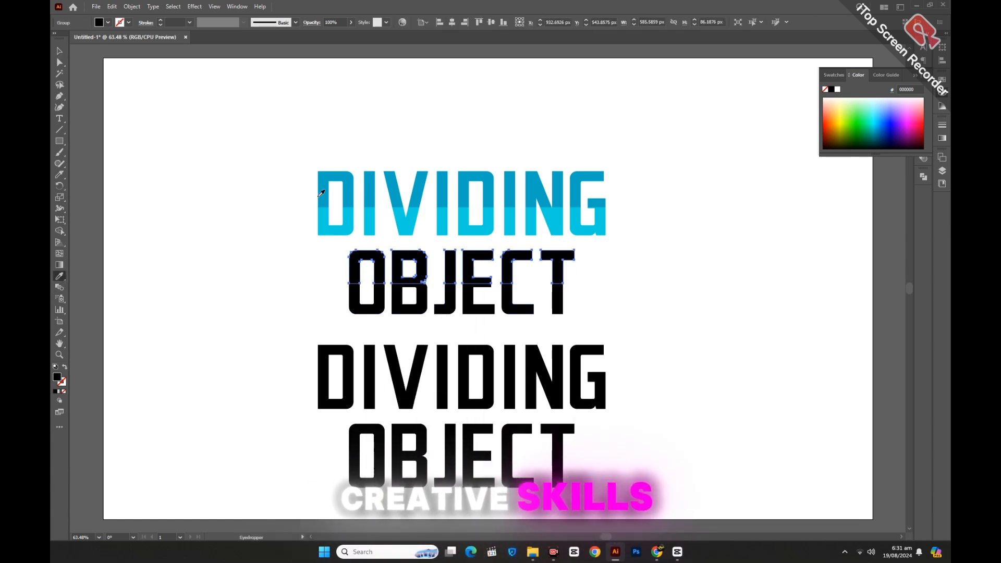
pyautogui.click(321, 192)
pyautogui.click(60, 51)
# Group the lower halves of the upper OBJECT and copy the lighter cyan from DIVIDING's lower halves onto them with the Eyedropper
pyautogui.moveTo(323, 297); pyautogui.dragTo(568, 320)
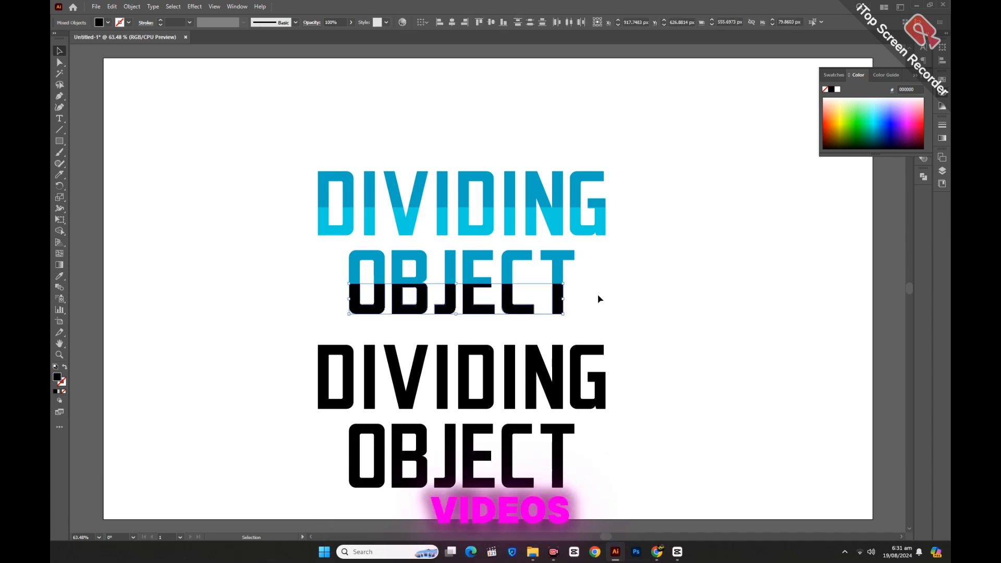
pyautogui.rightClick(597, 285)
pyautogui.click(623, 404)
pyautogui.click(59, 276)
pyautogui.click(324, 225)
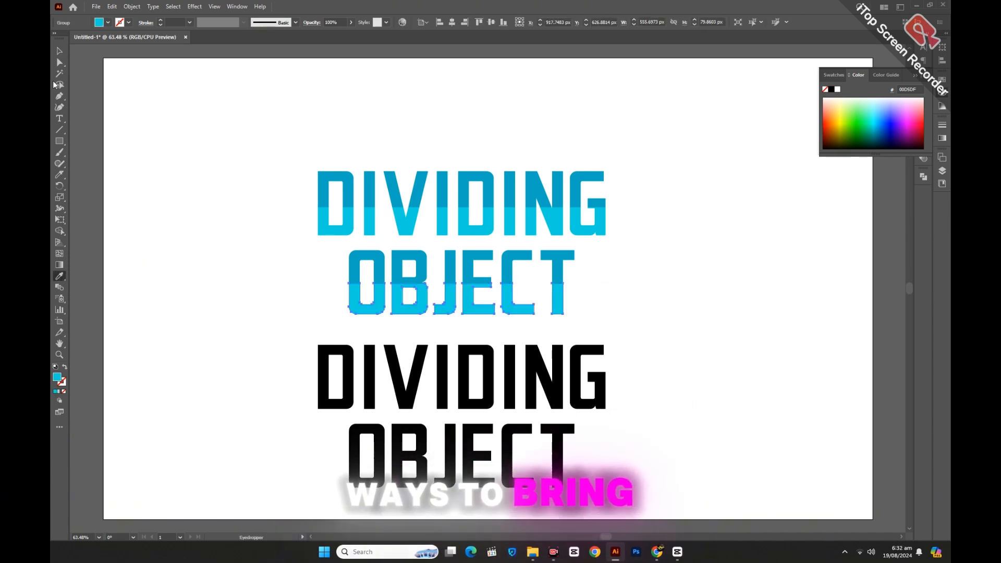
pyautogui.click(59, 51)
pyautogui.moveTo(275, 132); pyautogui.dragTo(431, 226)
pyautogui.click(614, 475)
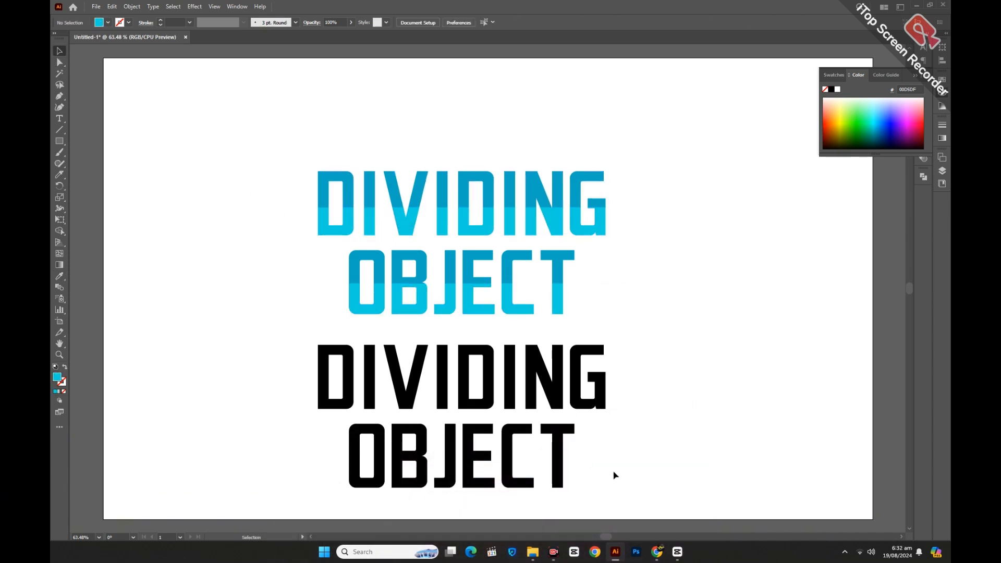
# Shear DIVIDING's grouped upper halves horizontally with the Shear tool so that their tops lean slightly to the left
pyautogui.click(487, 186)
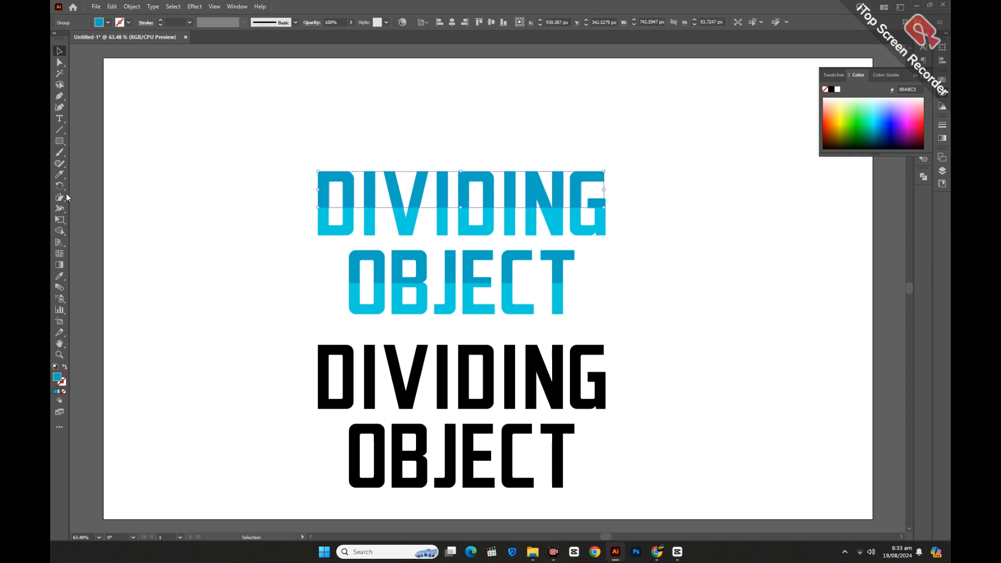
pyautogui.moveTo(60, 198); pyautogui.dragTo(107, 211)
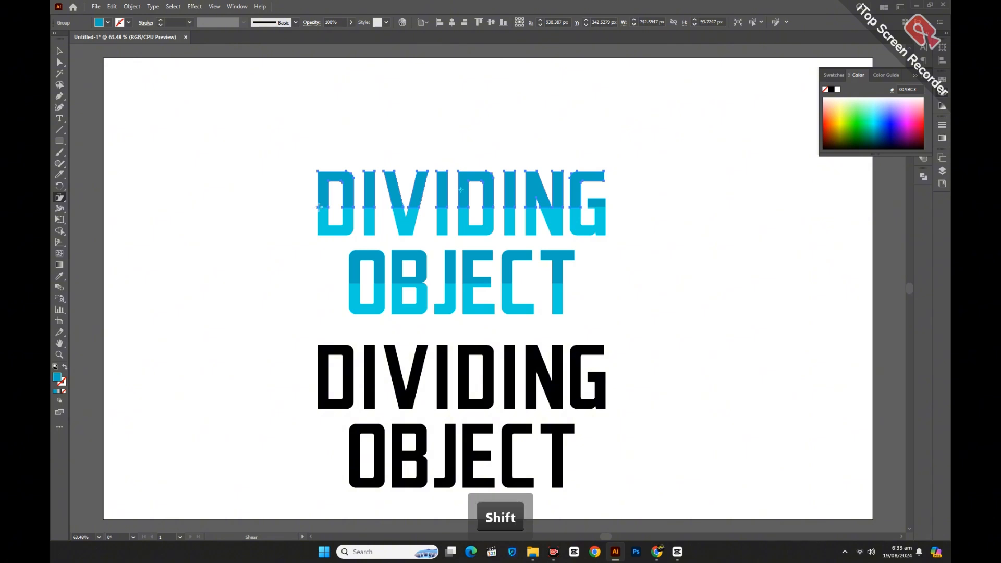
pyautogui.moveTo(319, 207); pyautogui.dragTo(322, 206)
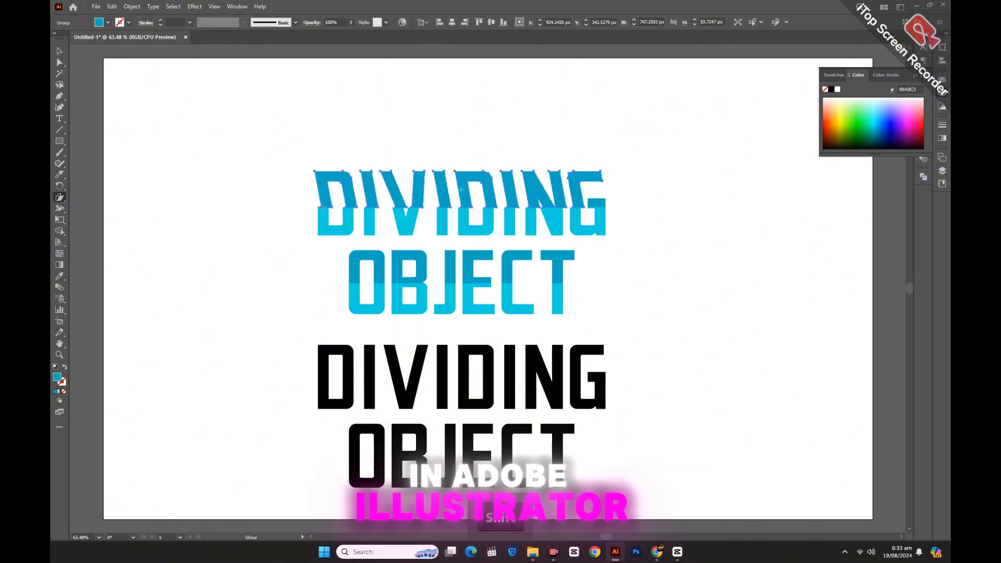
pyautogui.click(58, 52)
pyautogui.click(157, 189)
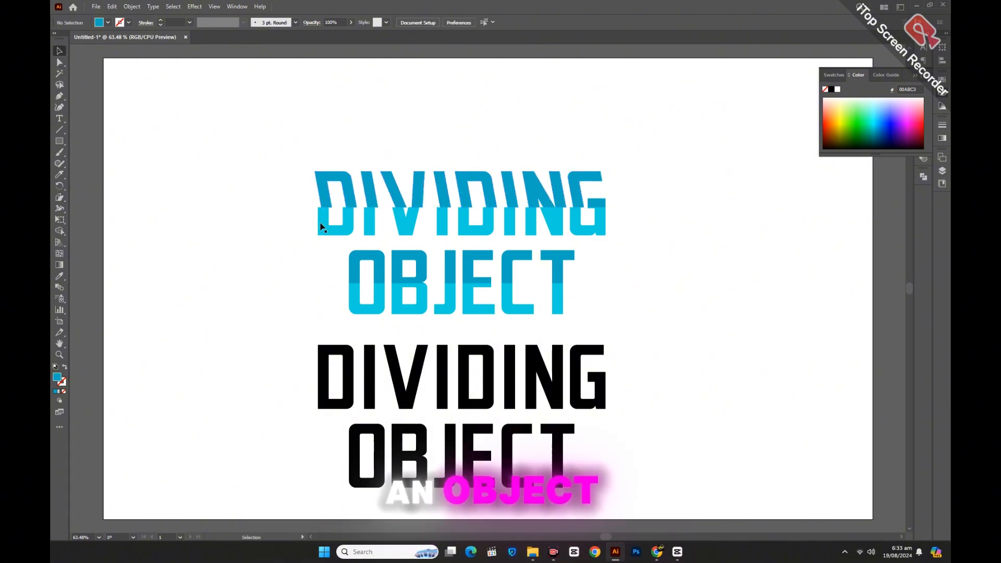
# Shear the lower half of DIVIDING's first D horizontally so that its bottom leans to the left
pyautogui.click(323, 218)
pyautogui.click(59, 198)
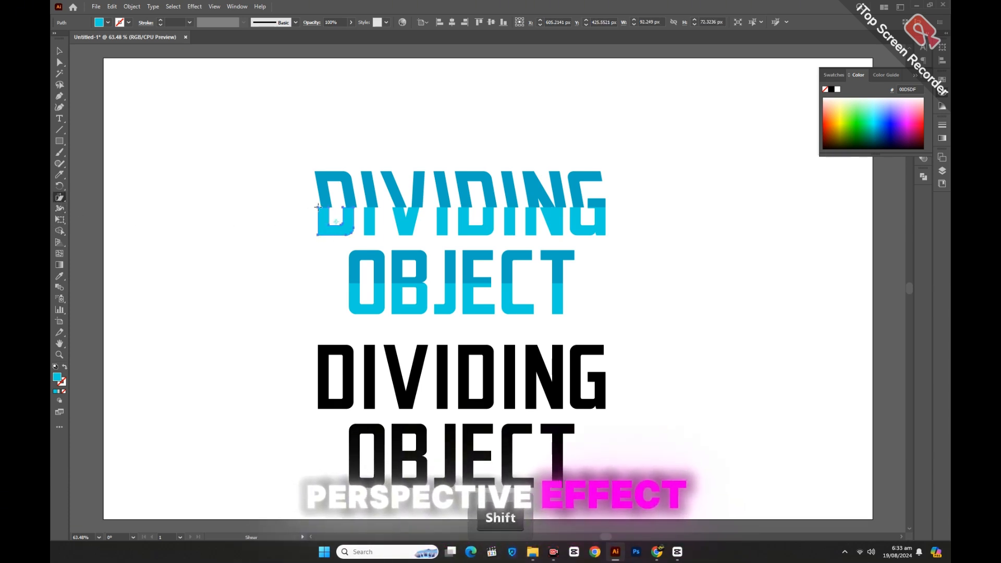
pyautogui.moveTo(318, 206); pyautogui.dragTo(319, 211)
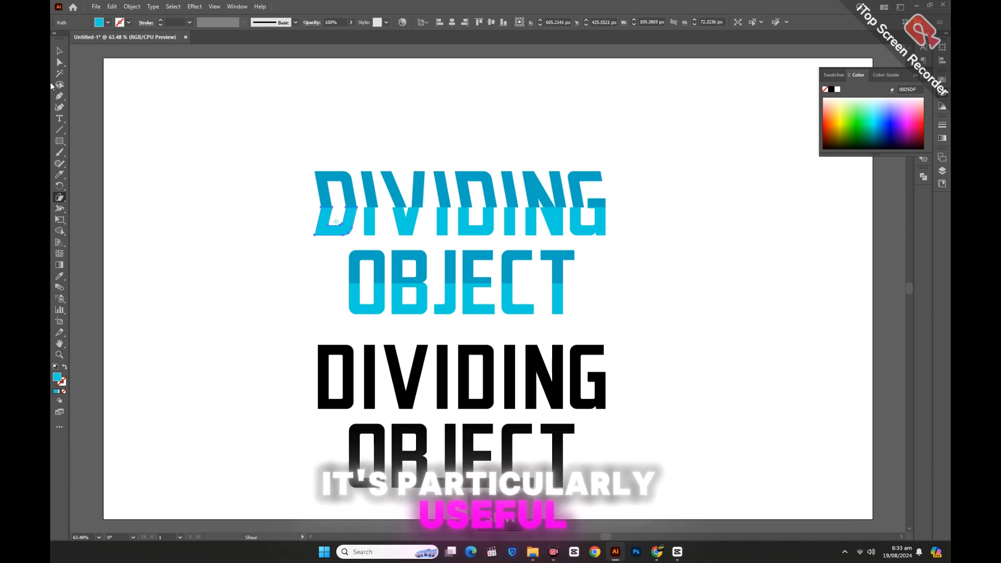
pyautogui.click(59, 50)
pyautogui.click(208, 229)
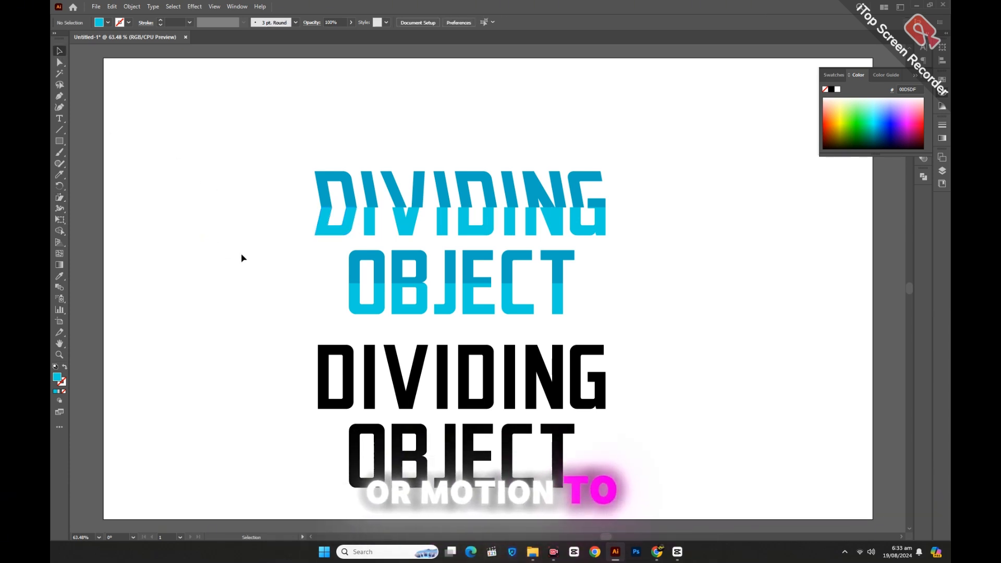
# Ungroup the sheared upper halves of DIVIDING
pyautogui.click(370, 196)
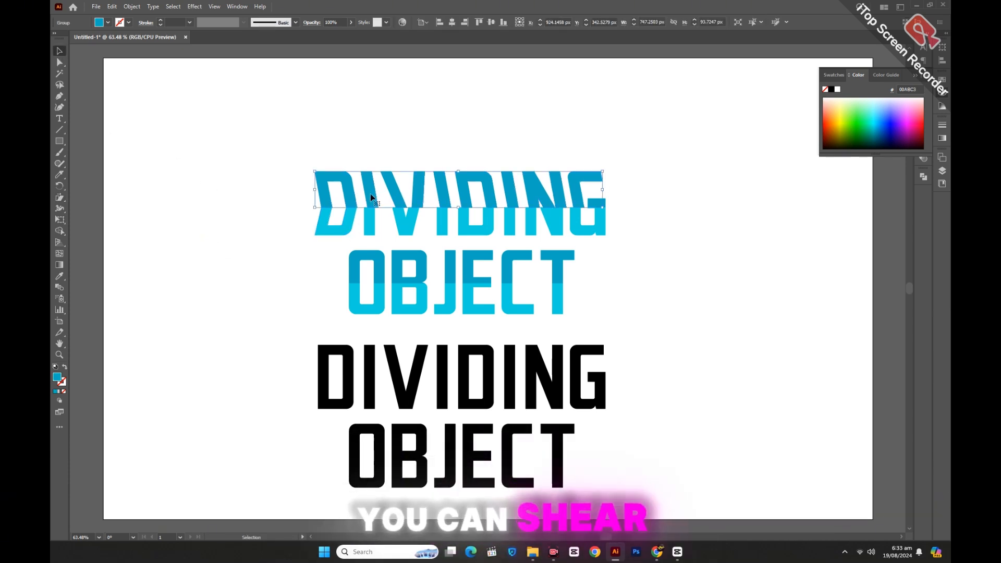
pyautogui.rightClick(281, 225)
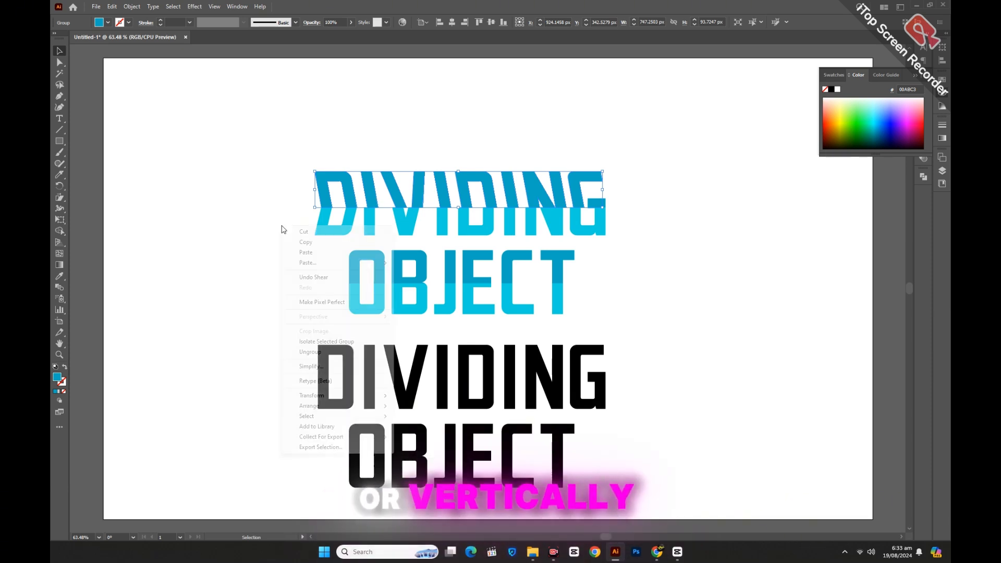
pyautogui.click(312, 351)
pyautogui.click(285, 339)
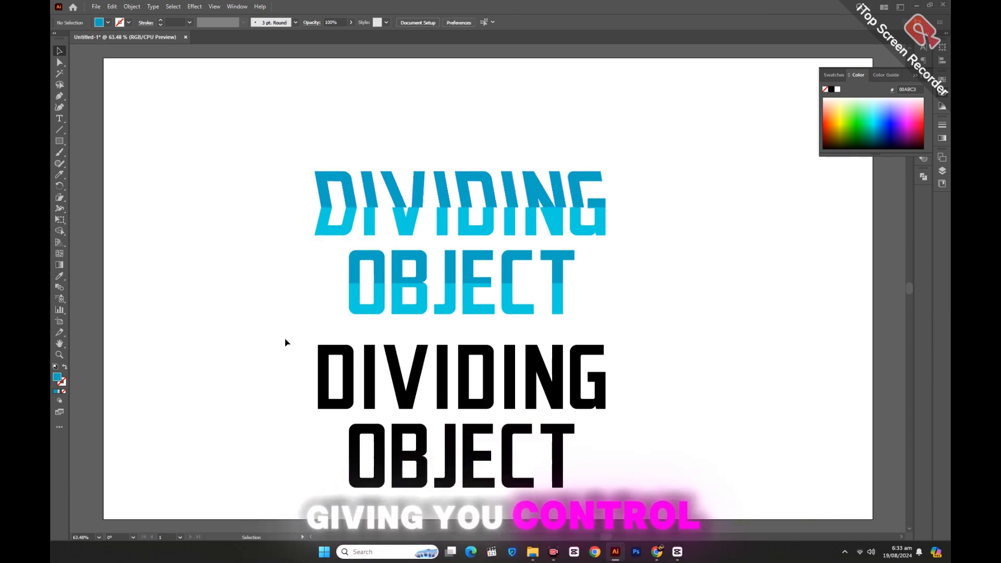
# Nudge the lower halves of all DIVIDING letters after the first D to the right to meet the sheared upper halves
pyautogui.click(369, 233)
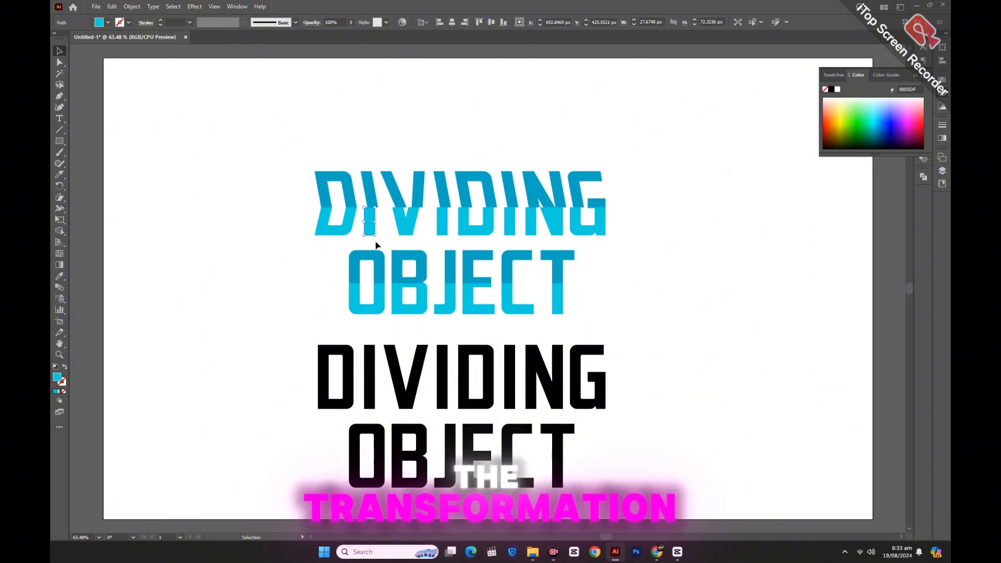
pyautogui.click(356, 229)
pyautogui.moveTo(357, 227); pyautogui.dragTo(608, 237)
pyautogui.press('Right')
pyautogui.press('Right')
pyautogui.press('Right')
pyautogui.press('Right')
pyautogui.press('Right')
pyautogui.press('Right')
pyautogui.press('Right')
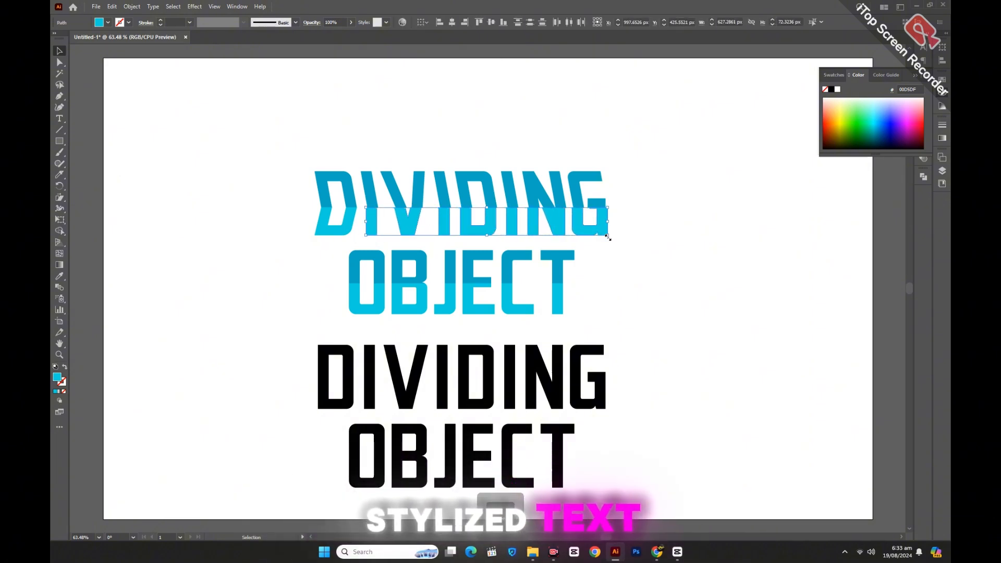
pyautogui.click(667, 274)
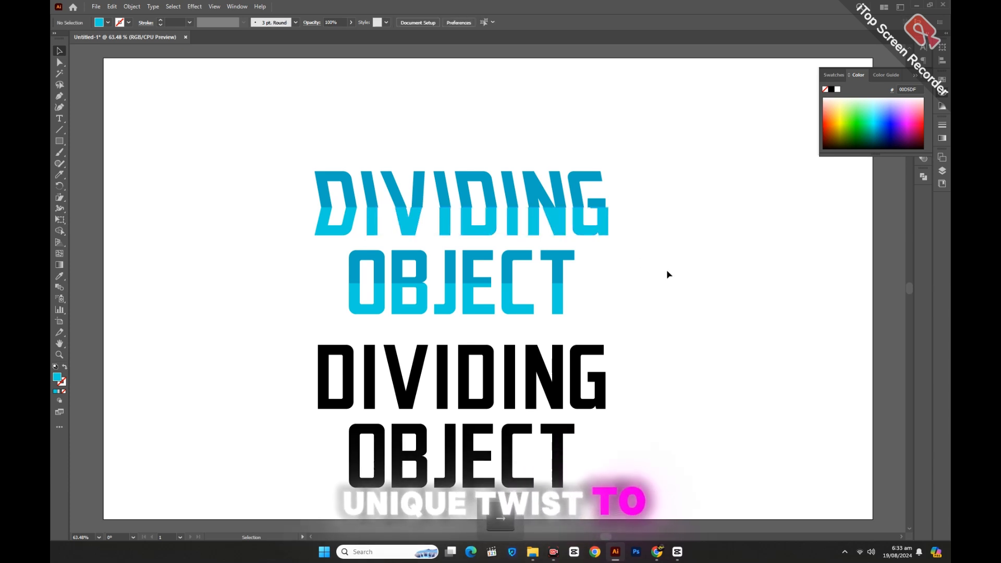
# Nudge the G's crossbar and the lower pieces of DIVIDING's G and N slightly right to align them with the sheared tops
pyautogui.click(591, 201)
pyautogui.click(590, 201)
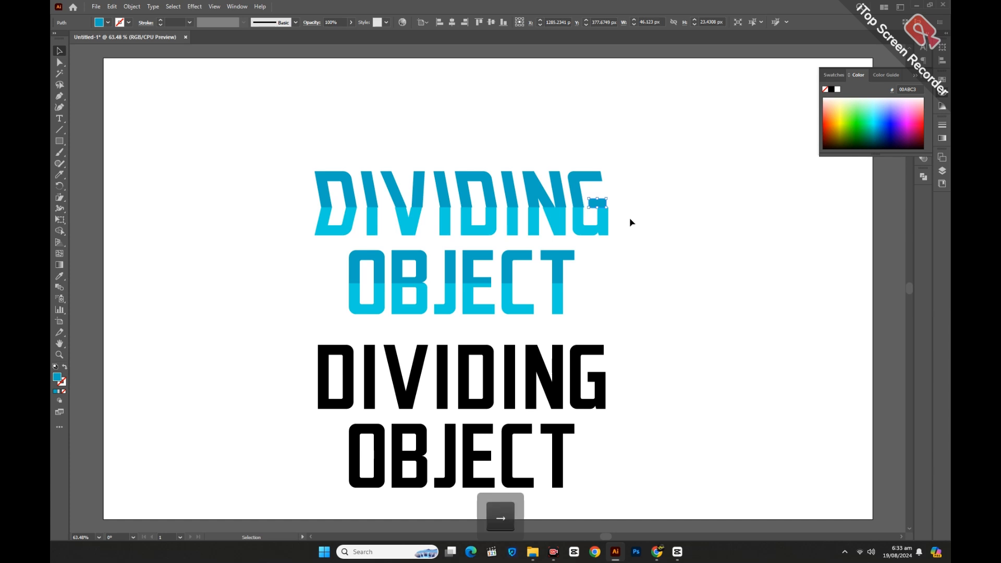
pyautogui.click(635, 237)
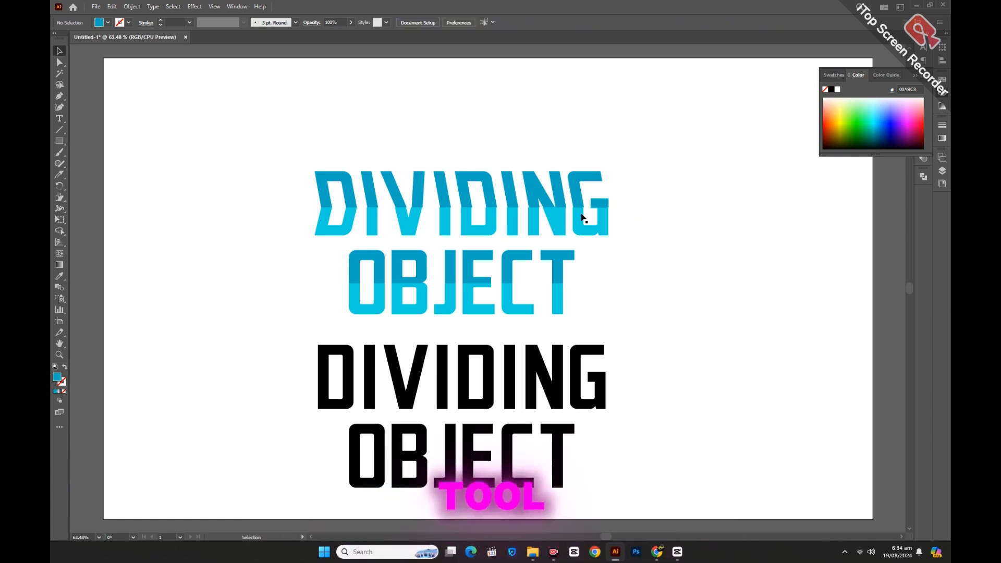
pyautogui.click(592, 231)
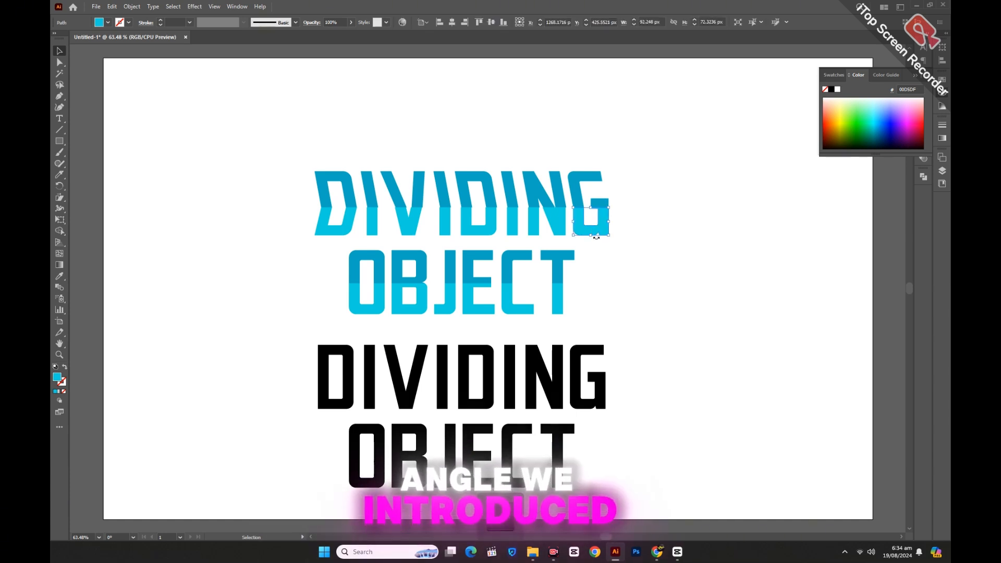
pyautogui.click(629, 257)
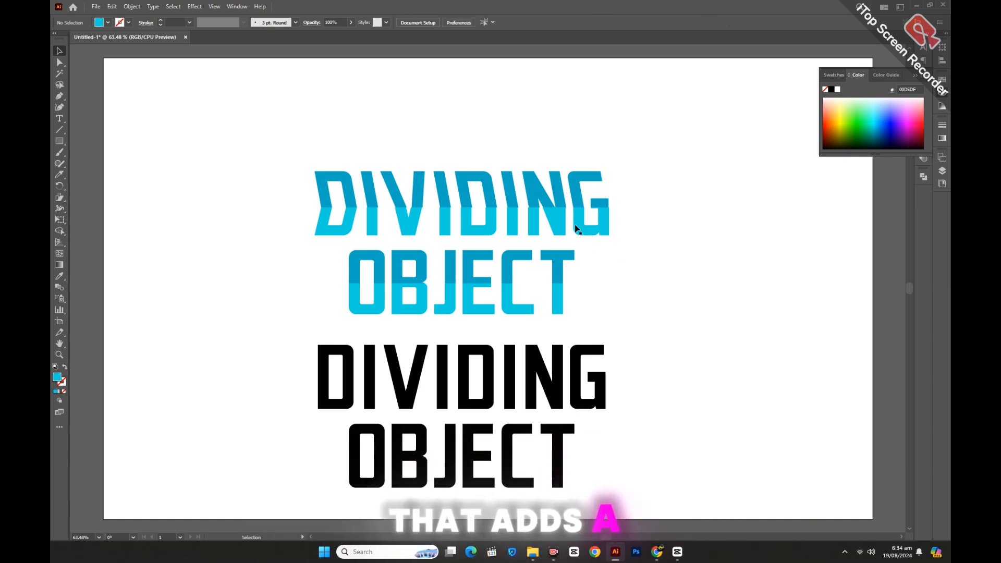
pyautogui.click(562, 220)
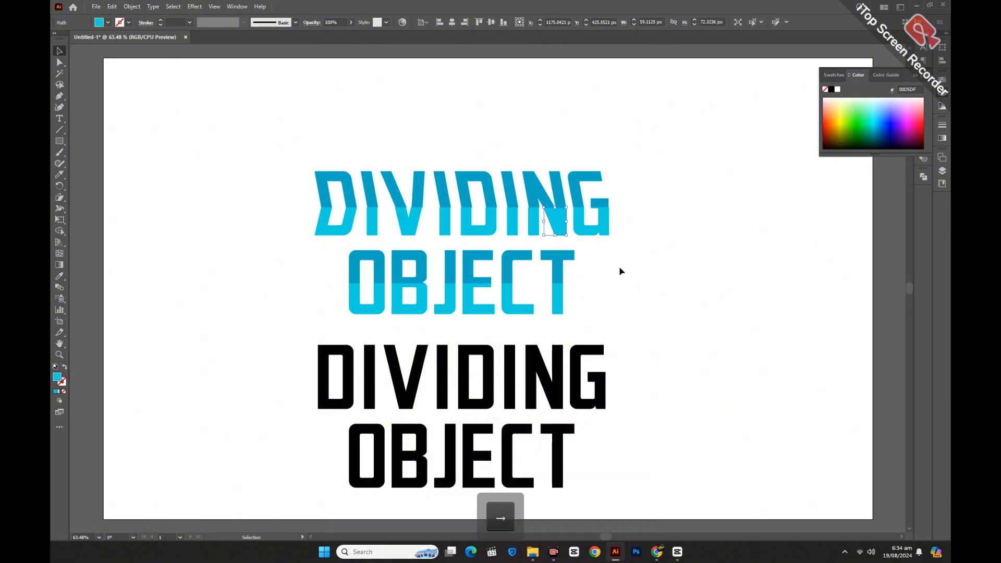
pyautogui.click(534, 227)
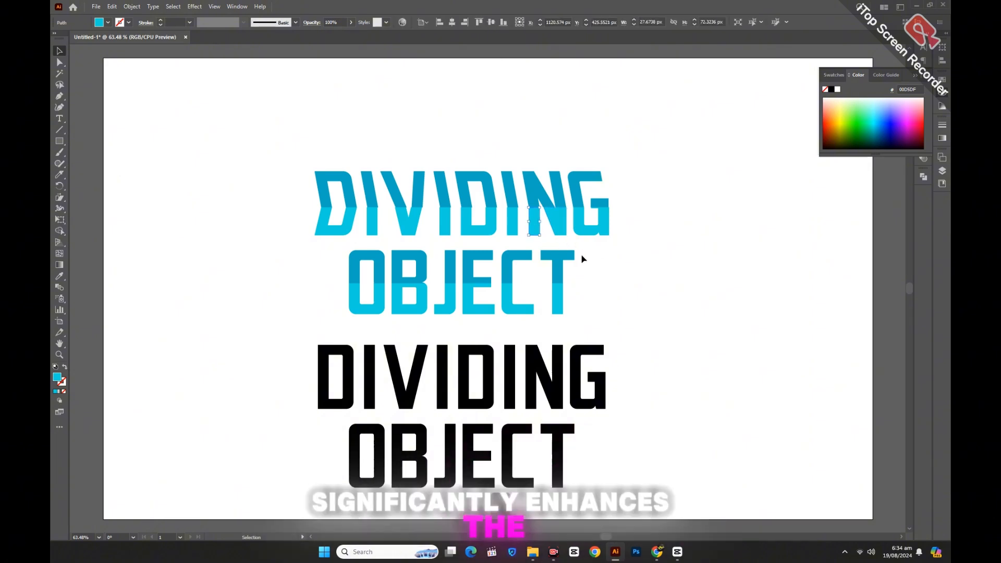
pyautogui.click(632, 282)
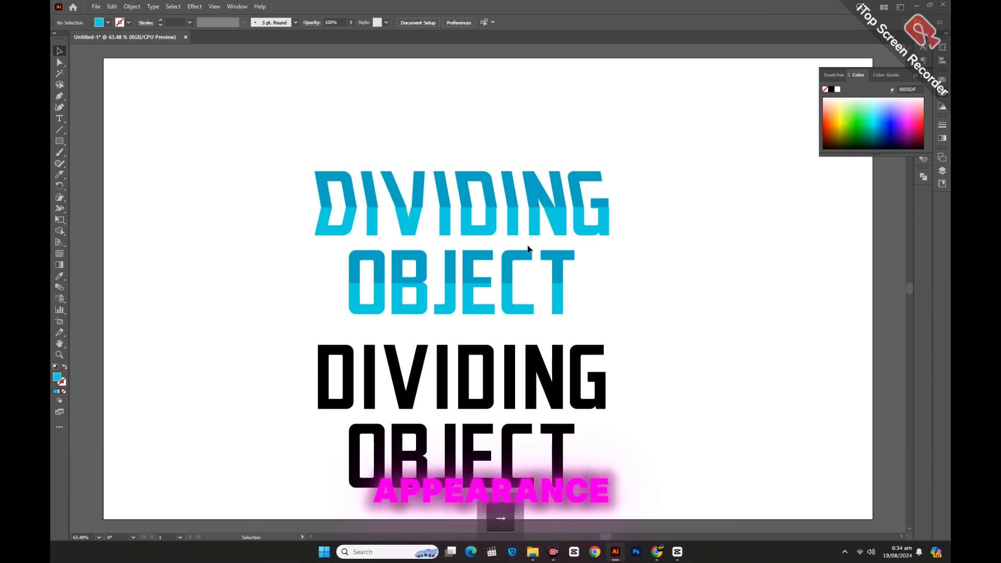
# Fine-tune the horizontal alignment of the lower halves of DIVIDING's three I's and second D with their upper halves
pyautogui.click(512, 233)
pyautogui.click(493, 228)
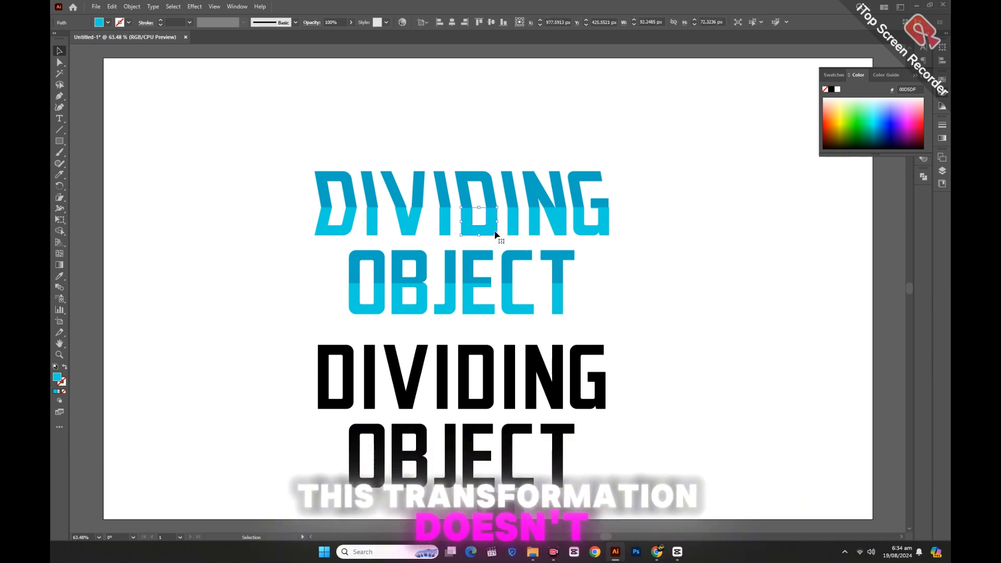
pyautogui.click(446, 223)
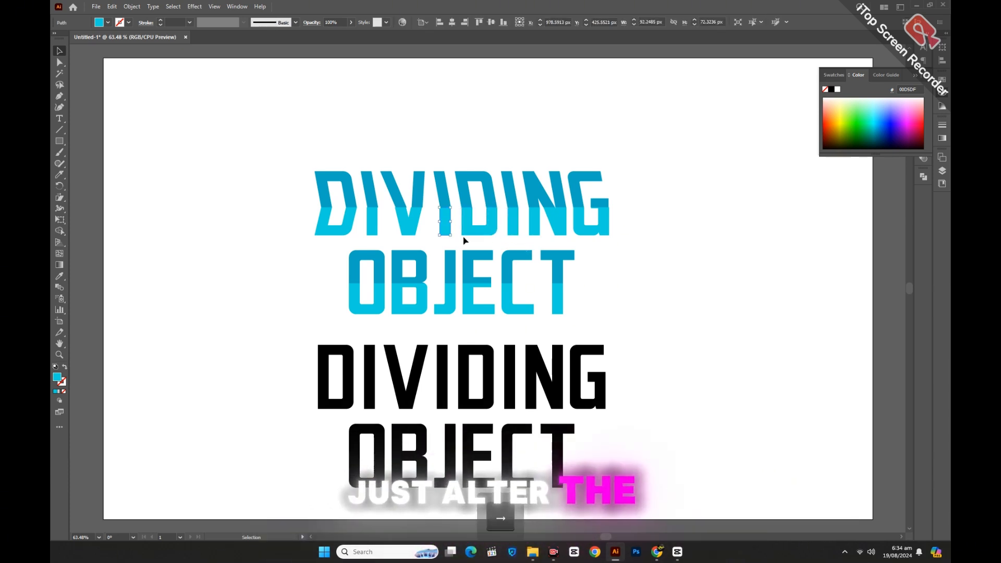
pyautogui.click(683, 301)
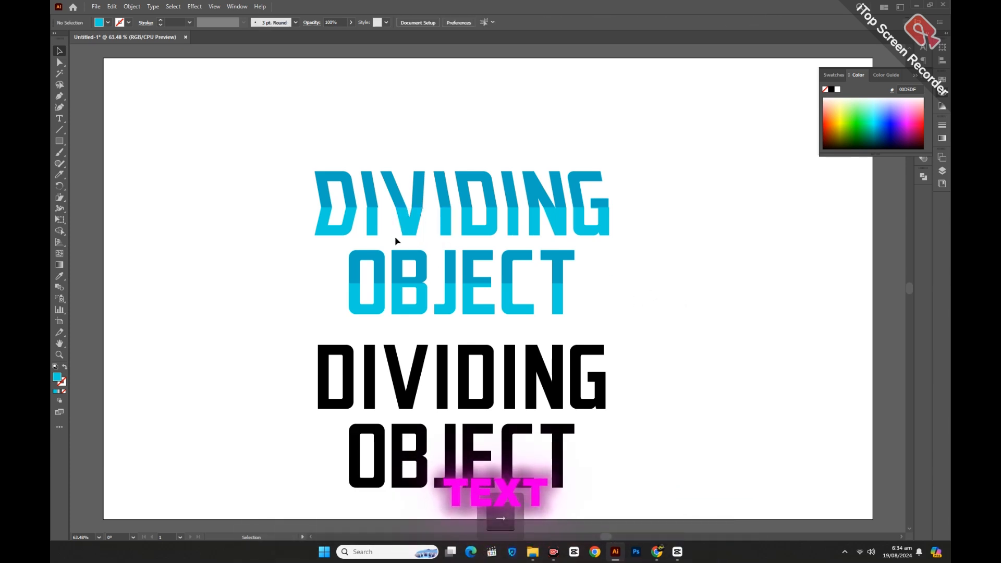
pyautogui.click(373, 232)
pyautogui.click(699, 311)
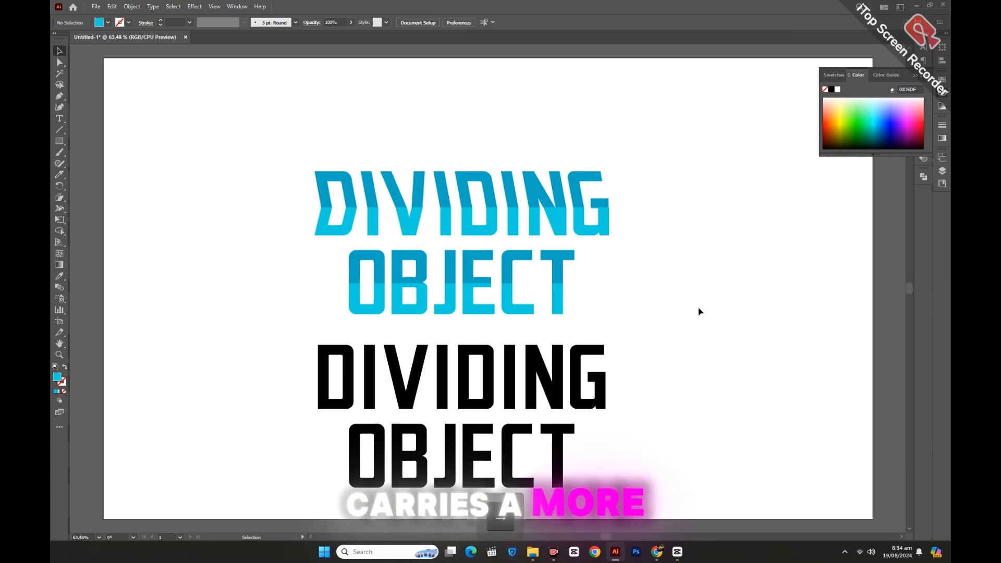
# Group all upper and lower pieces of the blue word DIVIDING
pyautogui.scroll(-2, 700, 312)
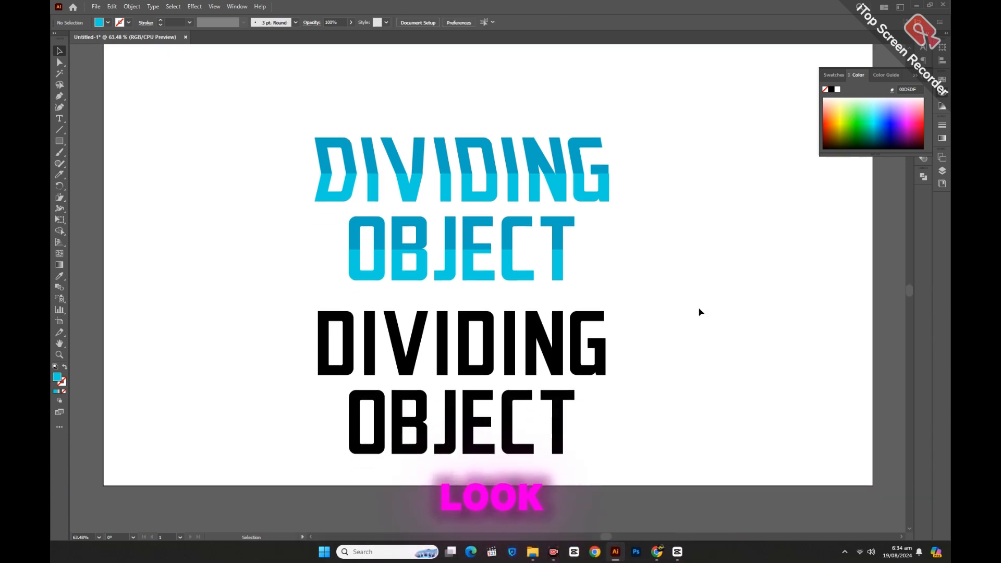
pyautogui.moveTo(318, 148); pyautogui.dragTo(620, 170)
pyautogui.rightClick(620, 169)
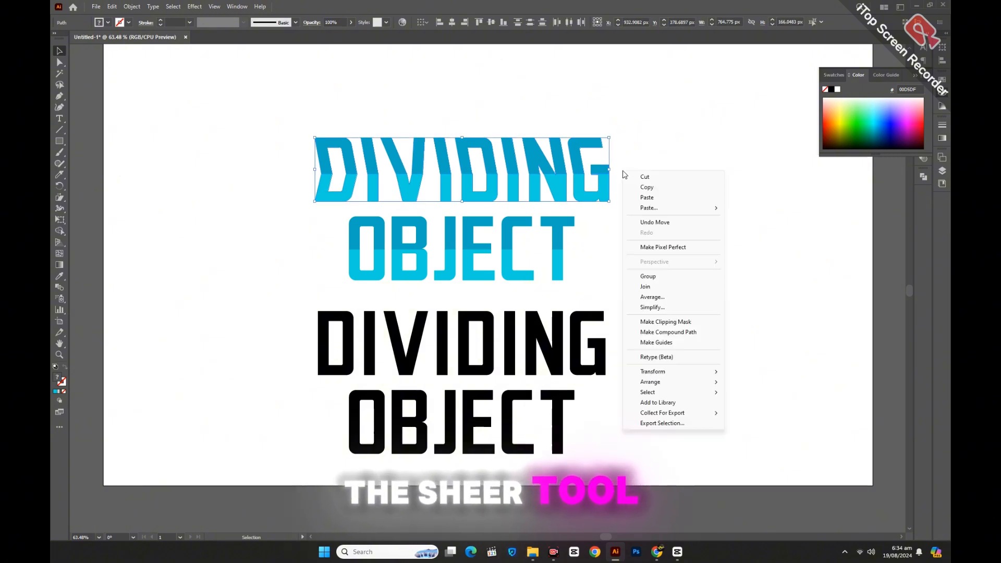
pyautogui.click(637, 276)
pyautogui.click(638, 276)
# Shear the upper halves of the blue word OBJECT horizontally so that their tops lean slightly to the left
pyautogui.click(420, 232)
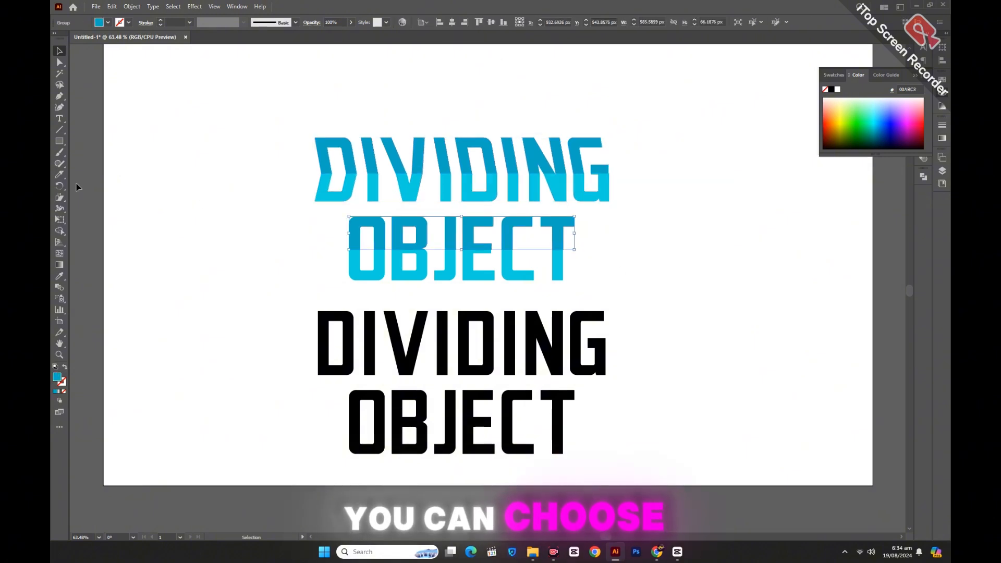
pyautogui.click(61, 199)
pyautogui.click(87, 209)
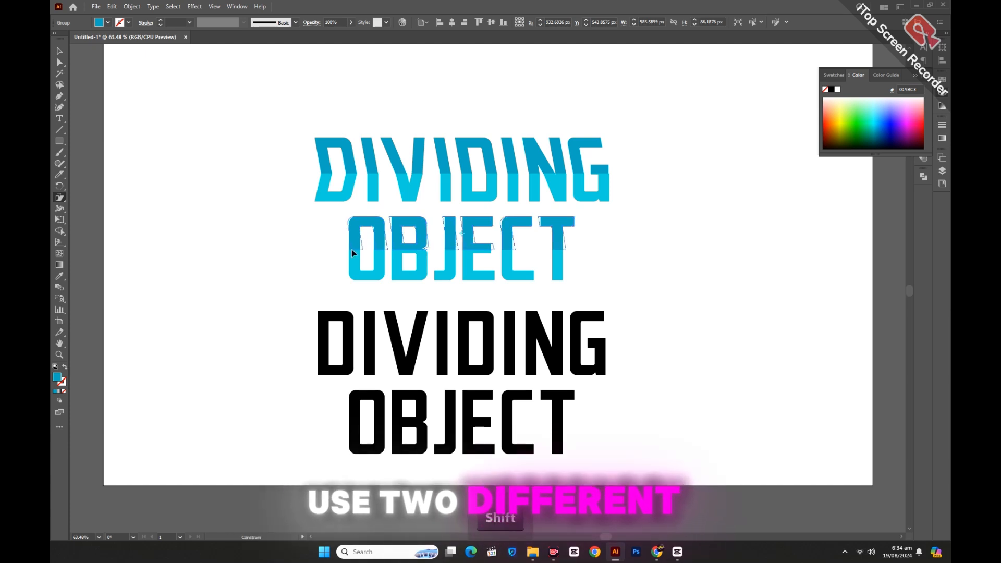
pyautogui.moveTo(351, 249); pyautogui.dragTo(302, 235)
pyautogui.click(59, 51)
# Shear the lower halves of the blue word OBJECT horizontally in the opposite direction to meet the upper halves
pyautogui.click(375, 277)
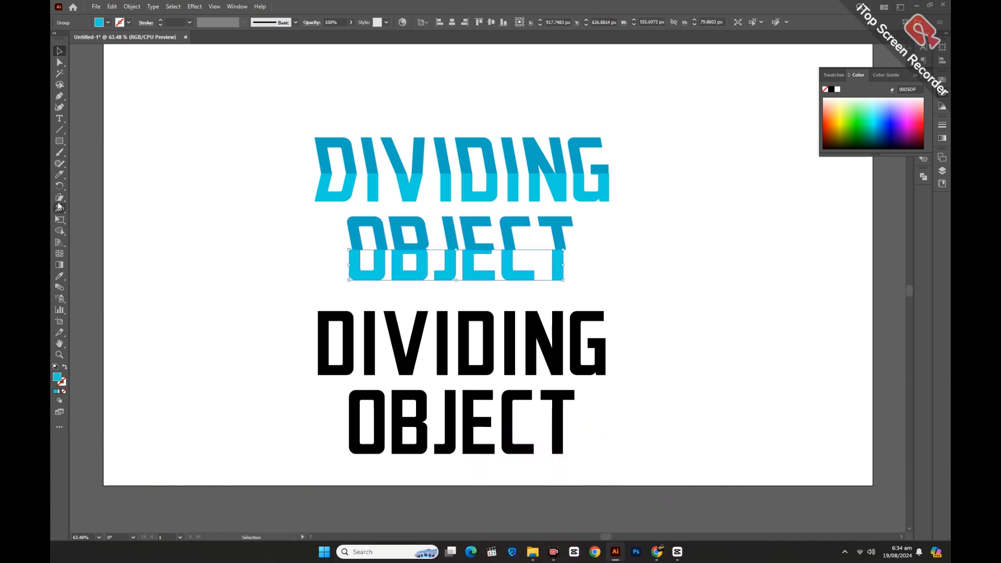
pyautogui.click(59, 197)
pyautogui.moveTo(349, 249); pyautogui.dragTo(583, 255)
# Group the sheared upper and lower halves of the blue word OBJECT
pyautogui.click(59, 51)
pyautogui.rightClick(583, 255)
pyautogui.click(610, 354)
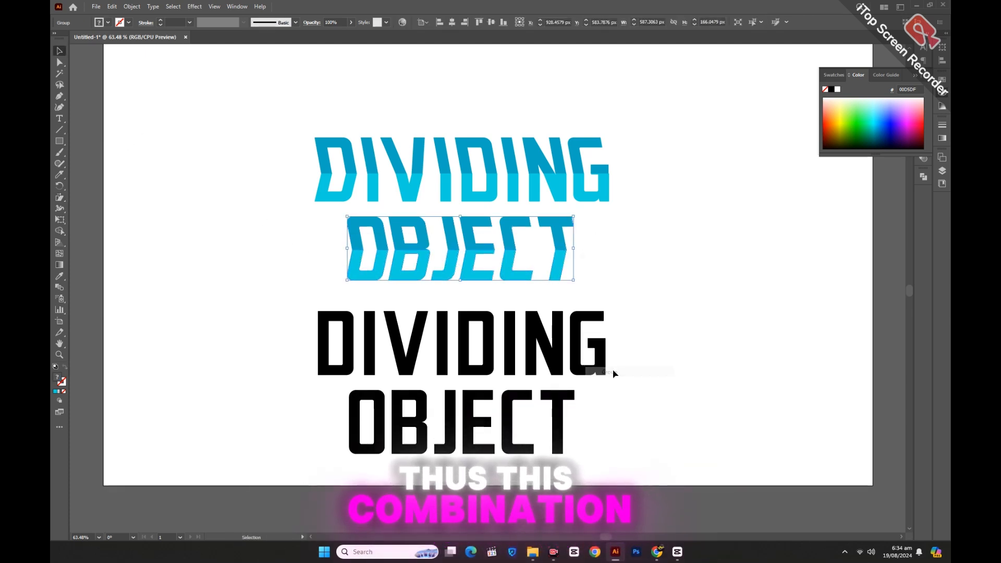
pyautogui.click(270, 257)
# Select both blue words, DIVIDING and OBJECT, and bring them to the front
pyautogui.moveTo(268, 137); pyautogui.dragTo(605, 279)
pyautogui.rightClick(585, 235)
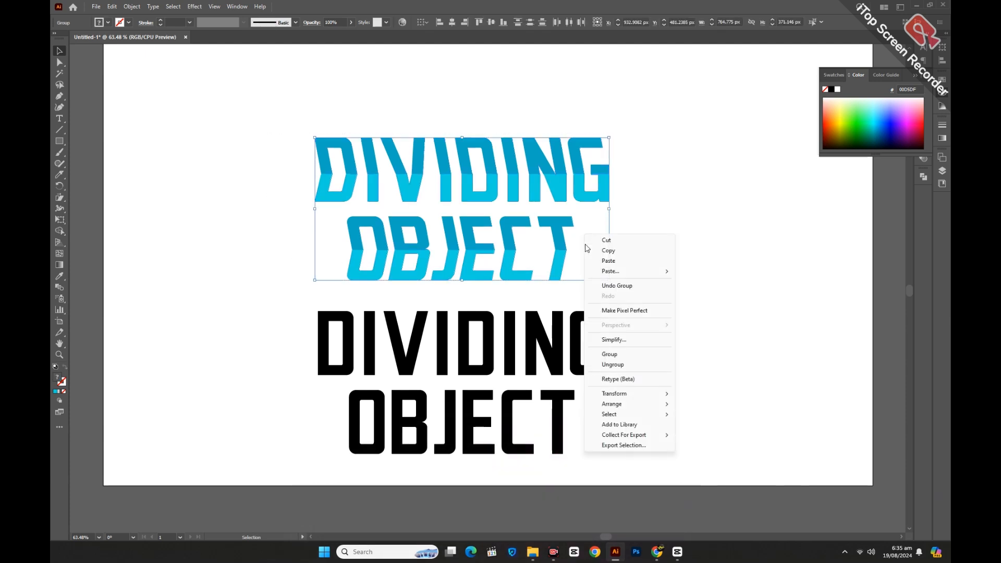
pyautogui.moveTo(625, 404)
pyautogui.click(701, 403)
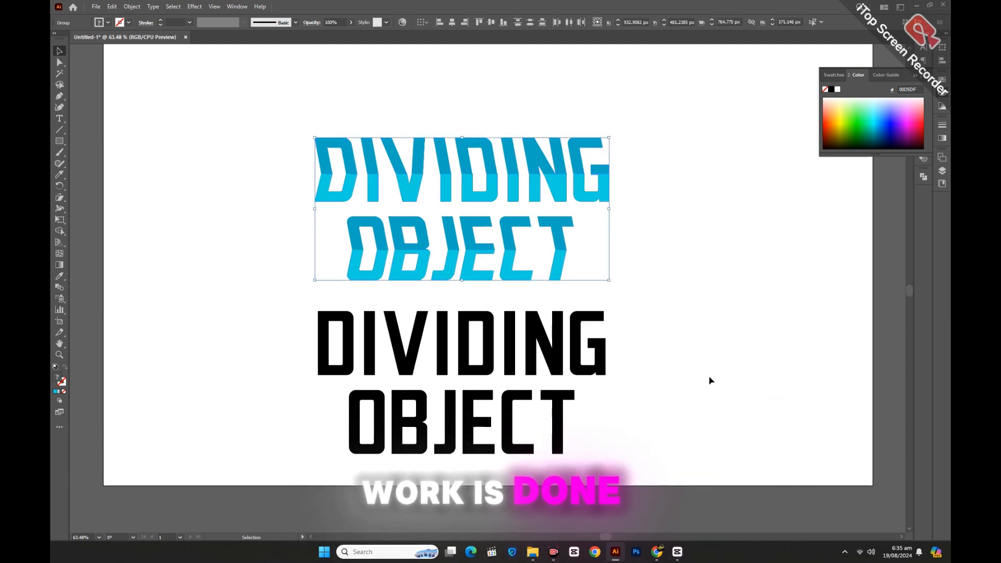
# Move the black DIVIDING OBJECT text straight up 450 px so it sits directly behind the blue lettering
pyautogui.click(711, 380)
pyautogui.click(334, 371)
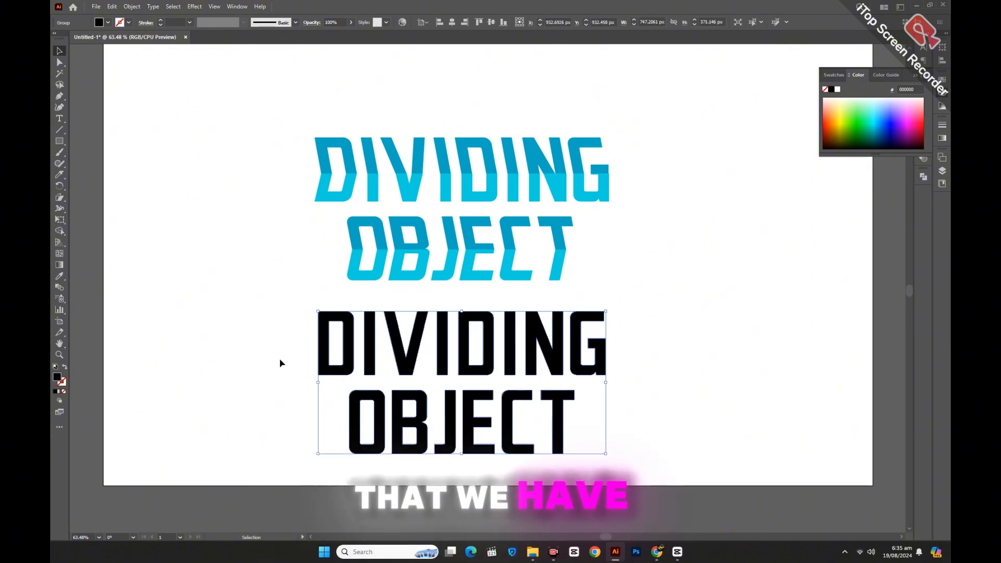
pyautogui.hotkey('shift', 'Up')
pyautogui.hotkey('shift', 'Up')
pyautogui.hotkey('shift', 'Up')
pyautogui.hotkey('shift', 'Up')
pyautogui.hotkey('shift', 'Up')
pyautogui.hotkey('shift', 'Up')
pyautogui.hotkey('shift', 'Up')
pyautogui.hotkey('shift', 'Up')
pyautogui.hotkey('shift', 'Up')
pyautogui.hotkey('shift', 'Up')
pyautogui.hotkey('shift', 'Up')
pyautogui.hotkey('shift', 'Up')
pyautogui.hotkey('shift', 'Up')
pyautogui.hotkey('shift', 'Up')
pyautogui.hotkey('shift', 'Up')
pyautogui.hotkey('shift', 'Up')
pyautogui.hotkey('shift', 'Up')
pyautogui.hotkey('shift', 'Up')
pyautogui.hotkey('shift', 'Up')
pyautogui.hotkey('shift', 'Up')
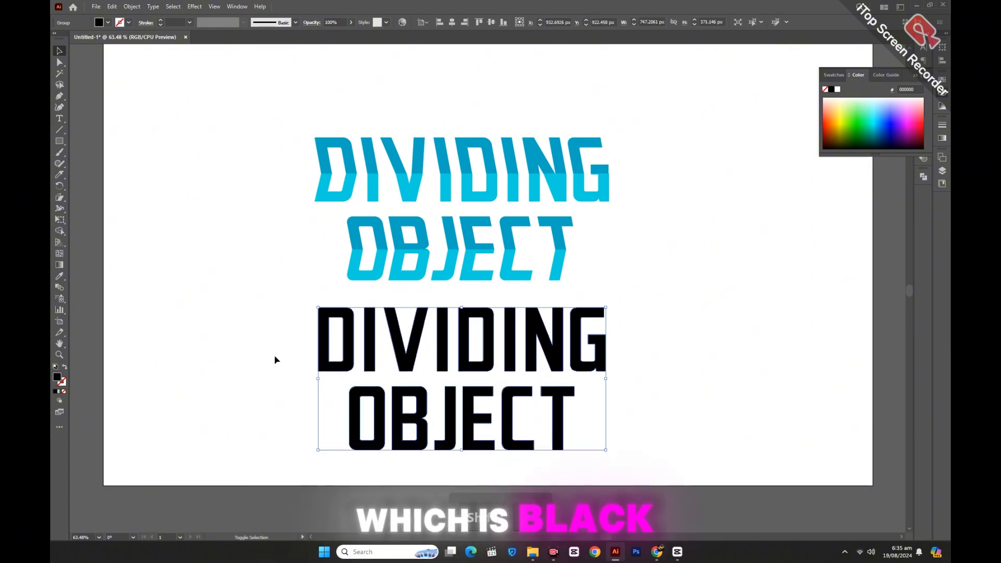
pyautogui.hotkey('shift', 'Up')
pyautogui.hotkey('shift', 'Up')
pyautogui.hotkey('shift', 'Up')
pyautogui.hotkey('shift', 'Up')
pyautogui.hotkey('shift', 'Up')
pyautogui.hotkey('shift', 'Up')
pyautogui.hotkey('shift', 'Up')
pyautogui.hotkey('shift', 'Up')
pyautogui.hotkey('shift', 'Up')
pyautogui.hotkey('shift', 'Up')
pyautogui.hotkey('shift', 'Up')
pyautogui.hotkey('shift', 'Up')
pyautogui.hotkey('shift', 'Up')
pyautogui.hotkey('shift', 'Up')
pyautogui.hotkey('shift', 'Up')
pyautogui.hotkey('shift', 'Up')
pyautogui.hotkey('shift', 'Up')
pyautogui.hotkey('shift', 'Up')
pyautogui.hotkey('shift', 'Up')
pyautogui.hotkey('shift', 'Up')
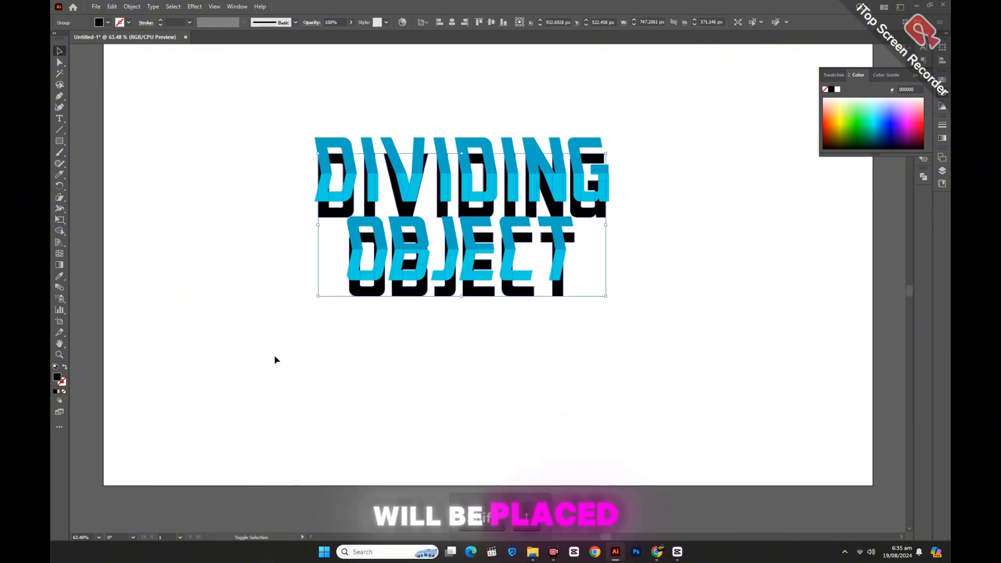
pyautogui.hotkey('shift', 'Up')
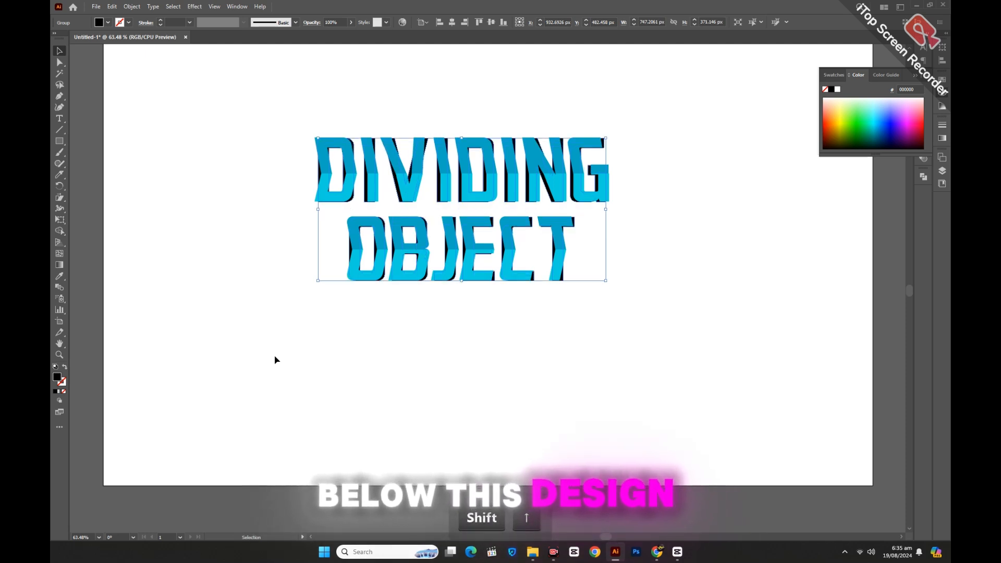
pyautogui.click(461, 395)
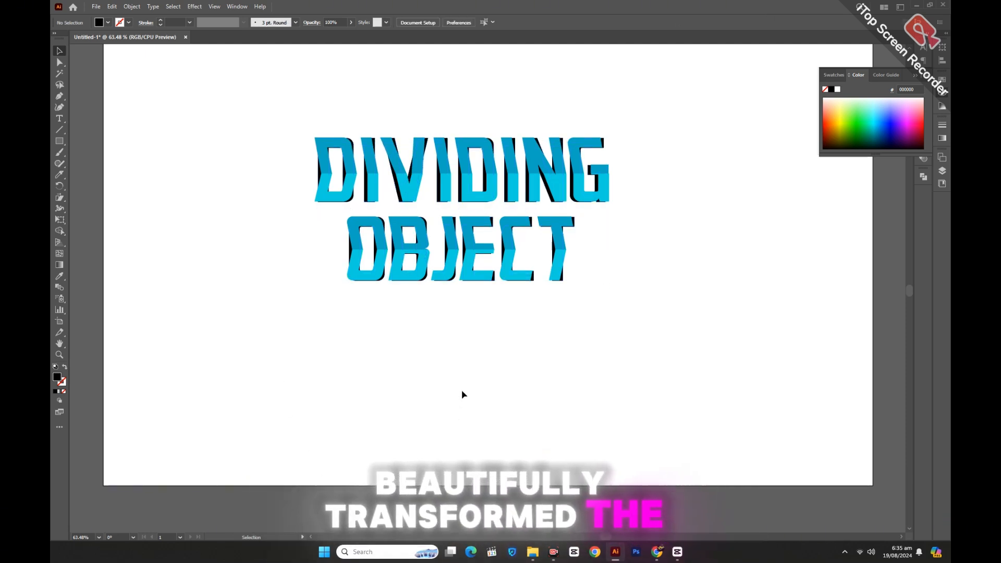
# Nudge the black text behind the blue letters 8 px left and 1 px up to form their shadow
pyautogui.click(380, 280)
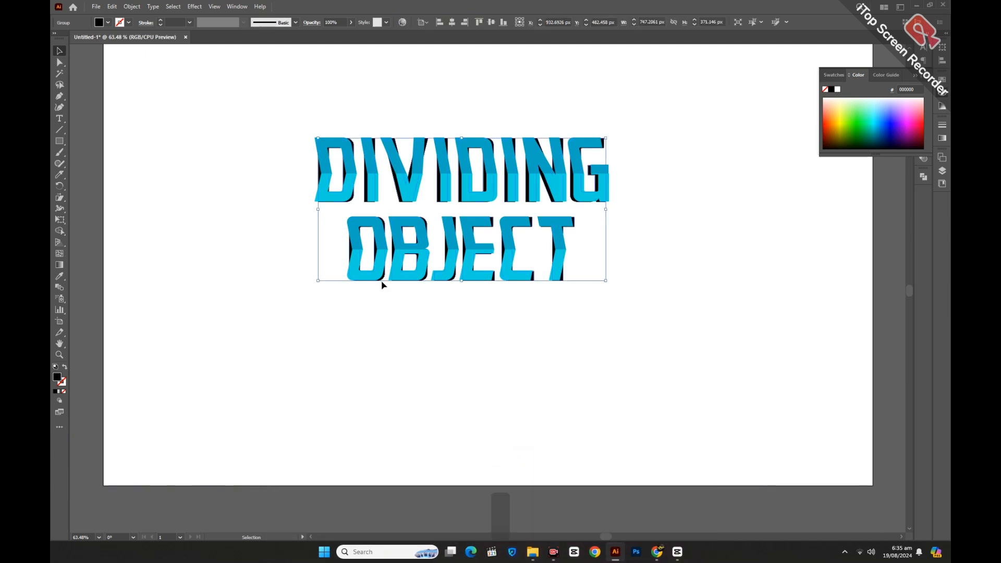
pyautogui.press('Left')
pyautogui.press('Left')
pyautogui.press('Left')
pyautogui.press('Left')
pyautogui.press('Left')
pyautogui.press('Left')
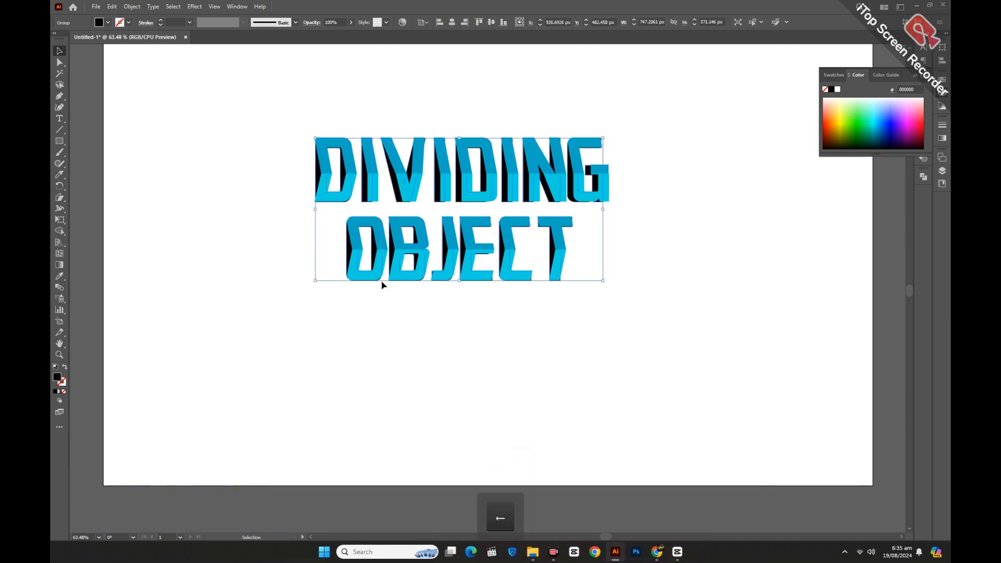
pyautogui.press('Left')
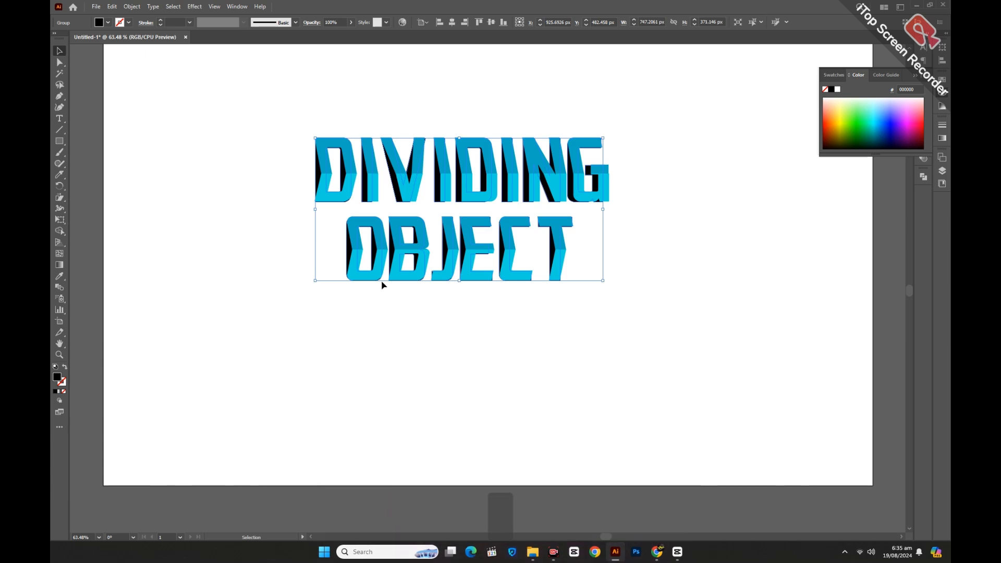
pyautogui.press('Up')
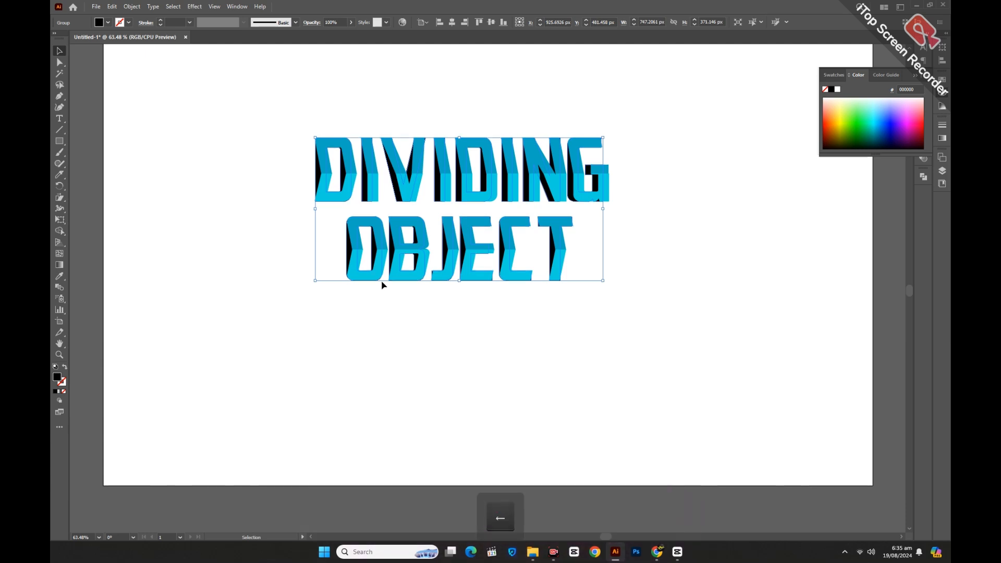
pyautogui.press('Left')
pyautogui.press('Up')
pyautogui.press('Down')
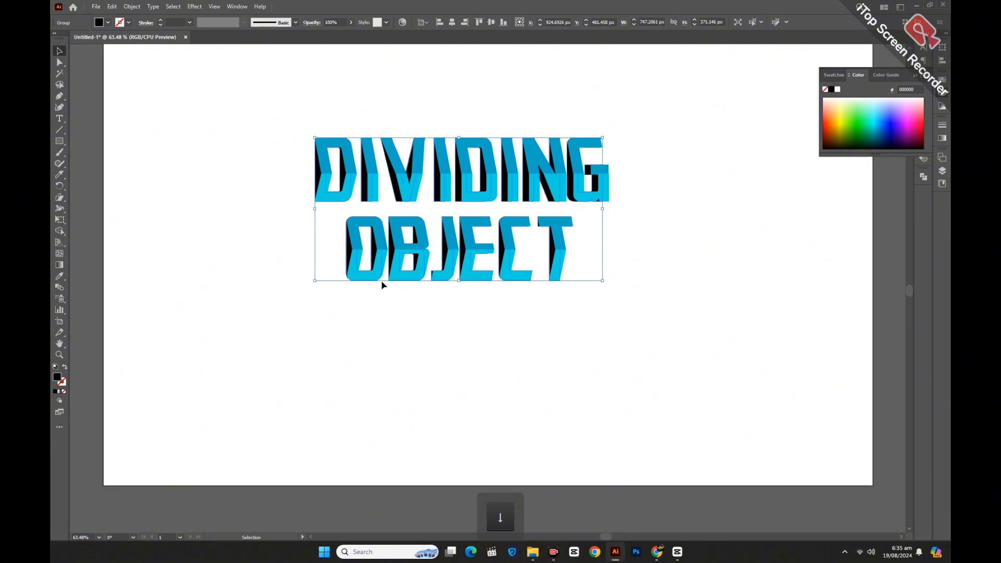
pyautogui.click(534, 345)
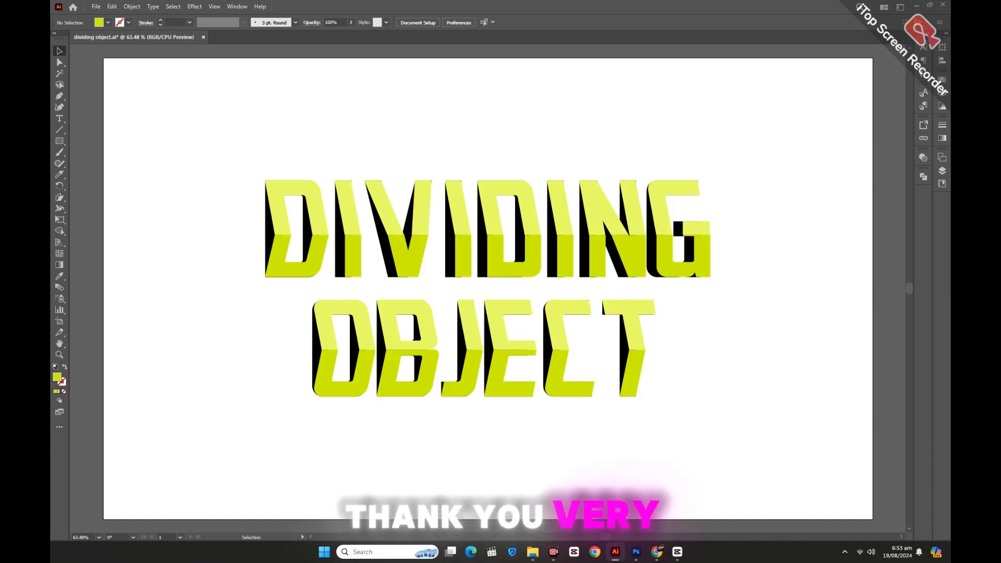
# Switch to Photoshop to view the green DIVIDING OBJECT thumbnail design
pyautogui.click(636, 551)
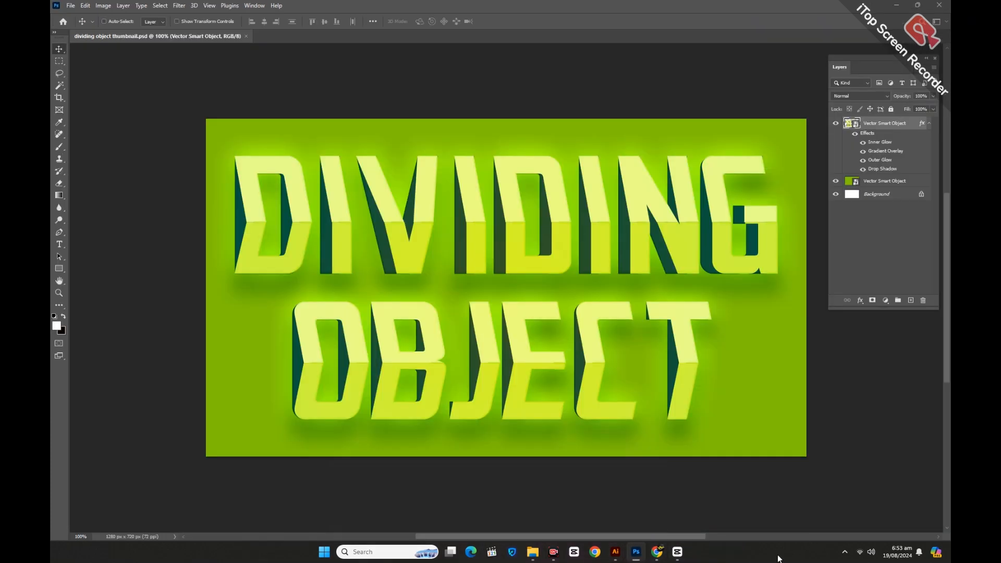